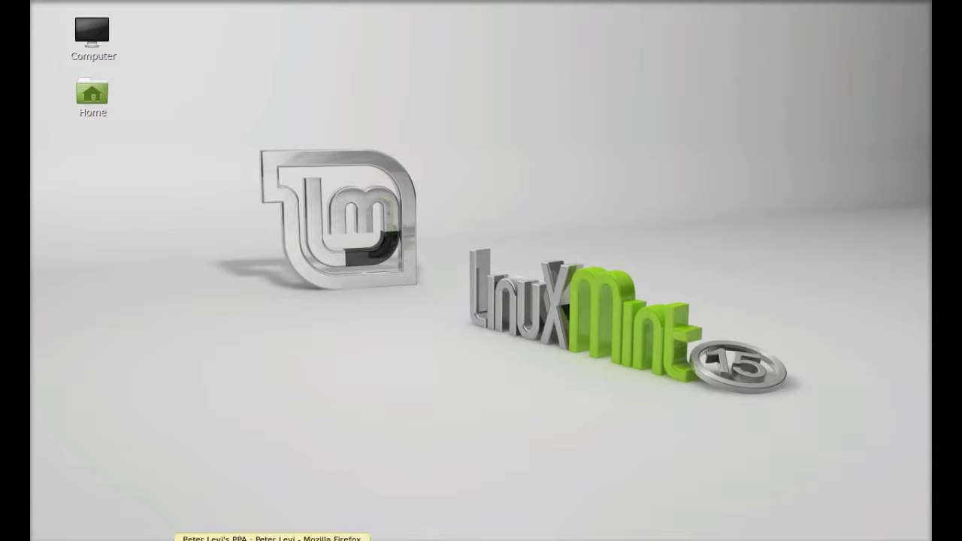
Step: Switch to Firefox, copy the repository address ppa:peterlevi/ppa from the Launchpad page, and close the browser
{"action": "left_click", "coordinate": [270, 537]}
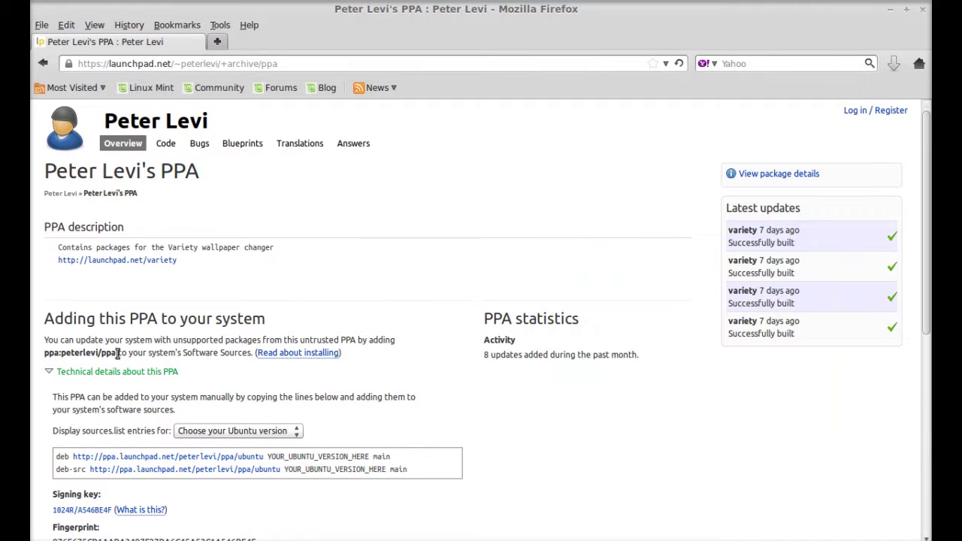
{"action": "left_click_drag", "start_coordinate": [118, 353], "coordinate": [47, 353]}
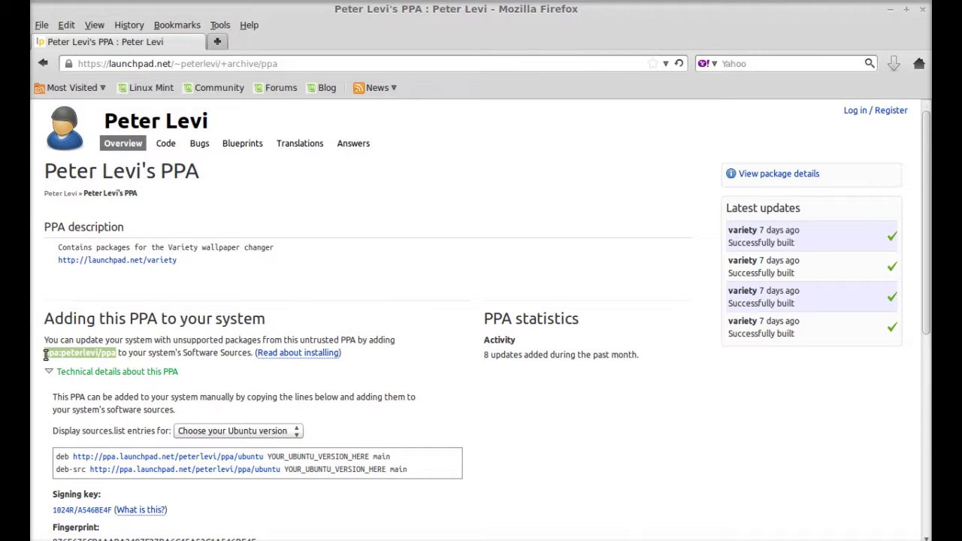
{"action": "right_click", "coordinate": [57, 357]}
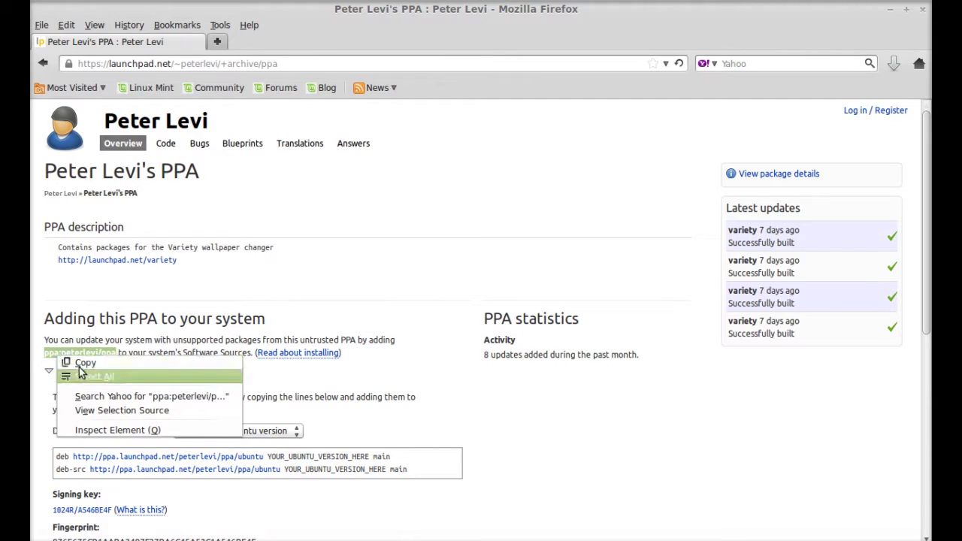
{"action": "left_click", "coordinate": [82, 363]}
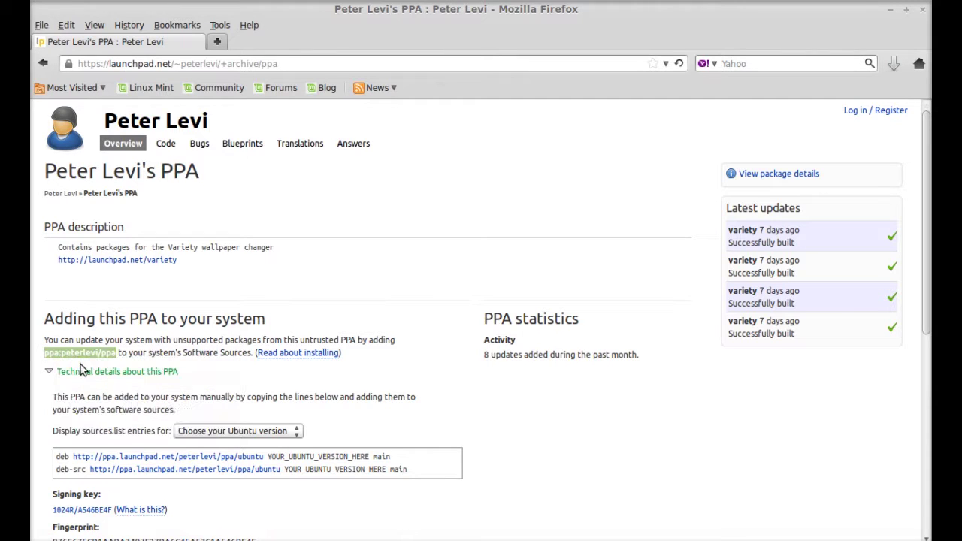
{"action": "left_click", "coordinate": [923, 9]}
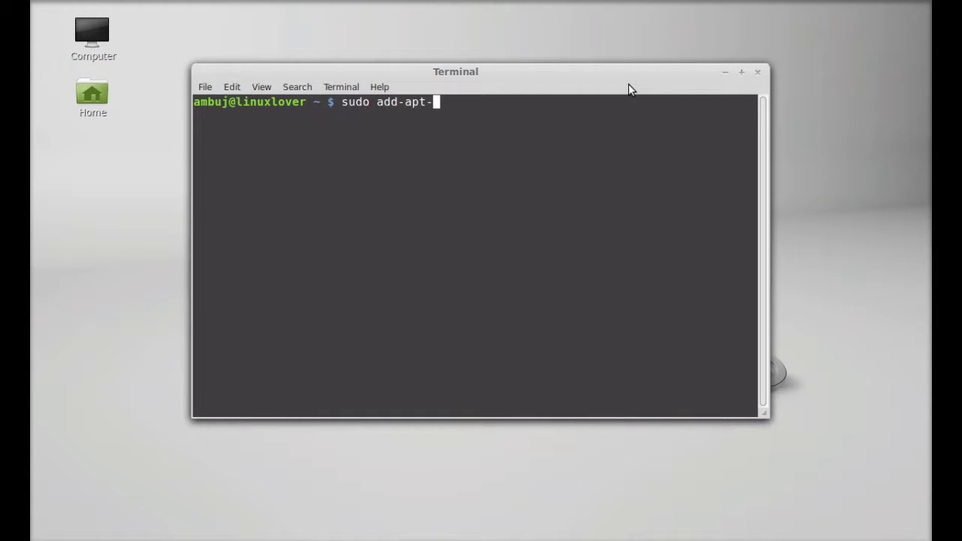
Step: Complete and run sudo add-apt-repository ppa:peterlevi/ppa in the terminal, entering the account password and confirming the addition
{"action": "type", "text": "repository"}
{"action": "right_click", "coordinate": [520, 102]}
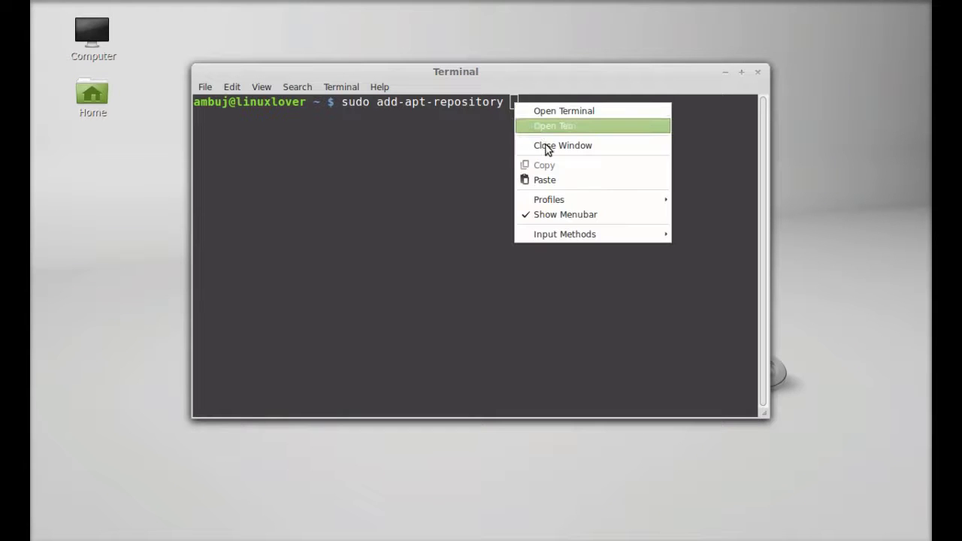
{"action": "left_click", "coordinate": [563, 181]}
{"action": "key", "text": "Return"}
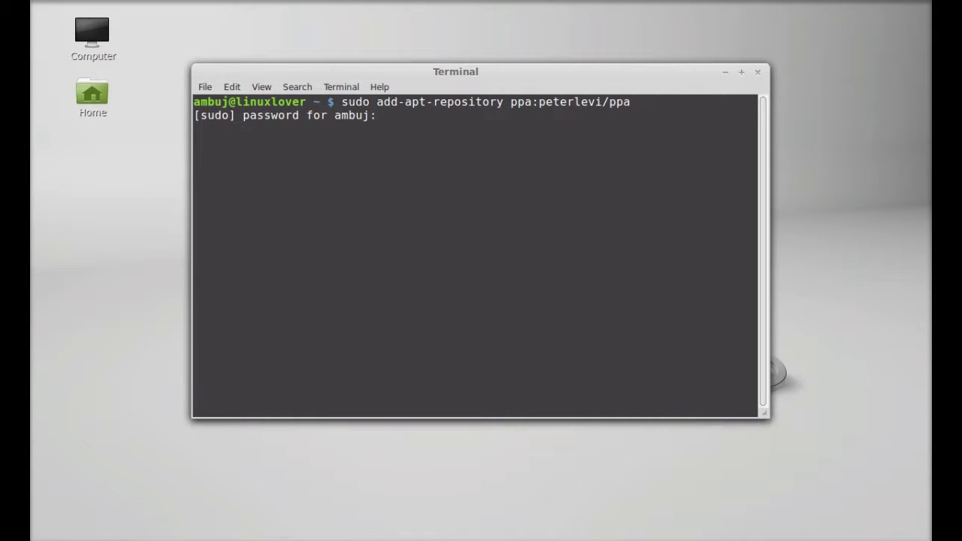
{"action": "key", "text": "Return"}
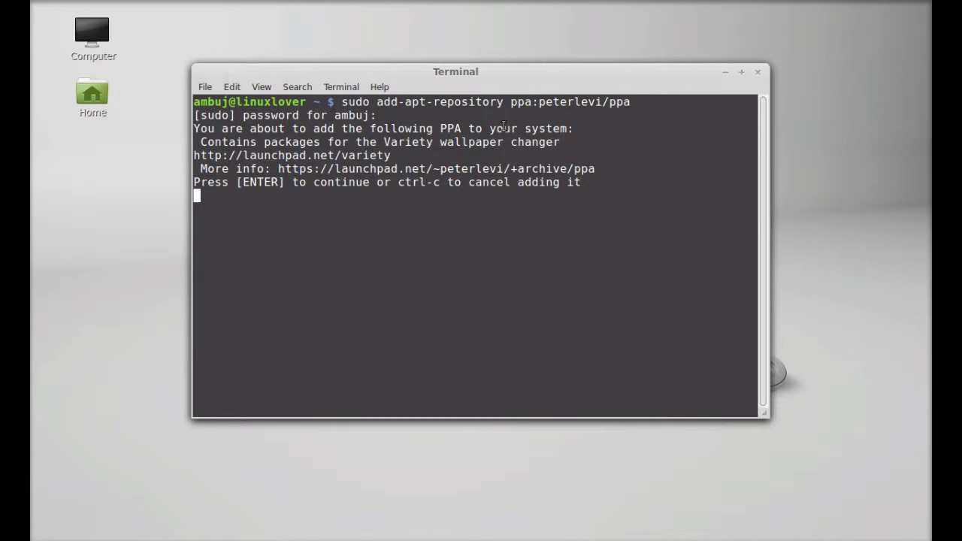
{"action": "key", "text": "Return"}
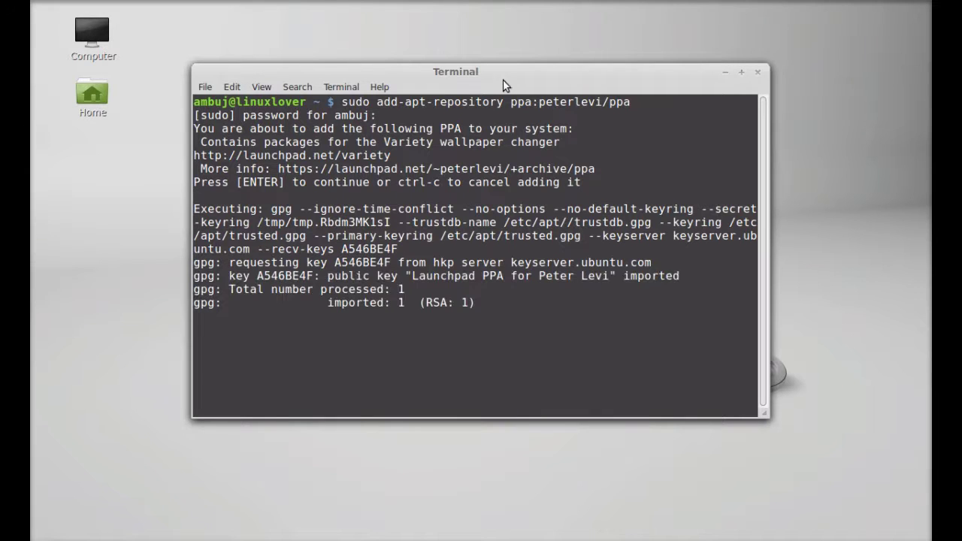
{"action": "left_click_drag", "start_coordinate": [504, 81], "coordinate": [507, 68]}
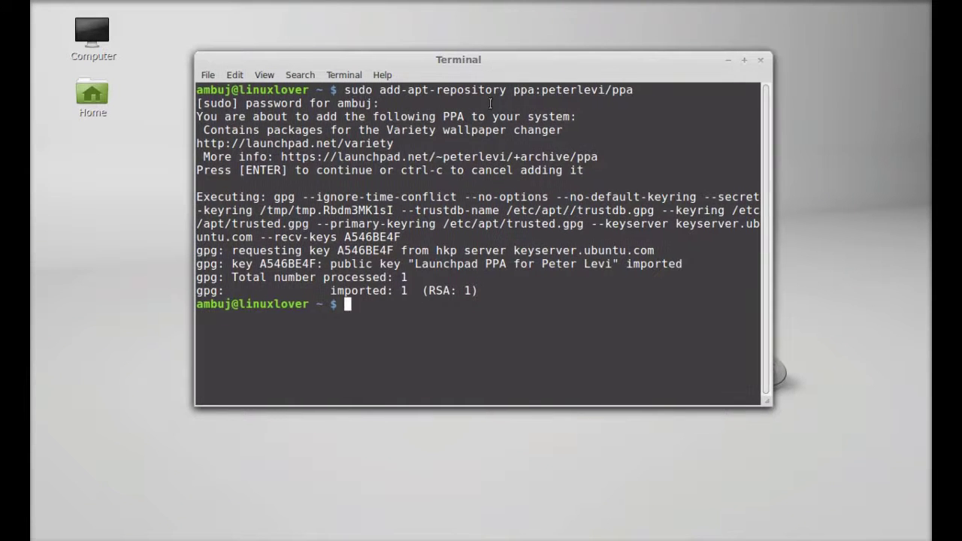
Step: Refresh the package lists by running sudo apt-get update
{"action": "type", "text": "sudo apt-get"}
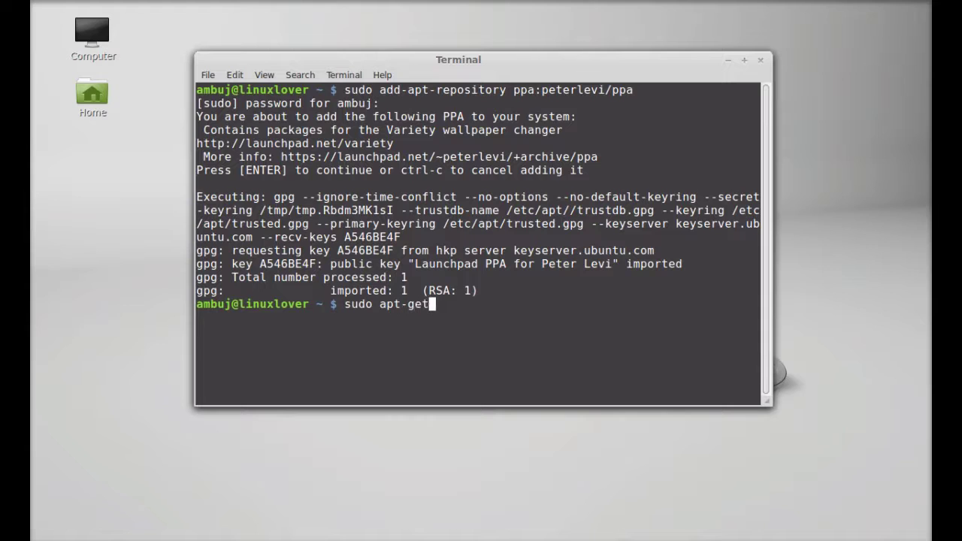
{"action": "type", "text": " update"}
{"action": "key", "text": "Return"}
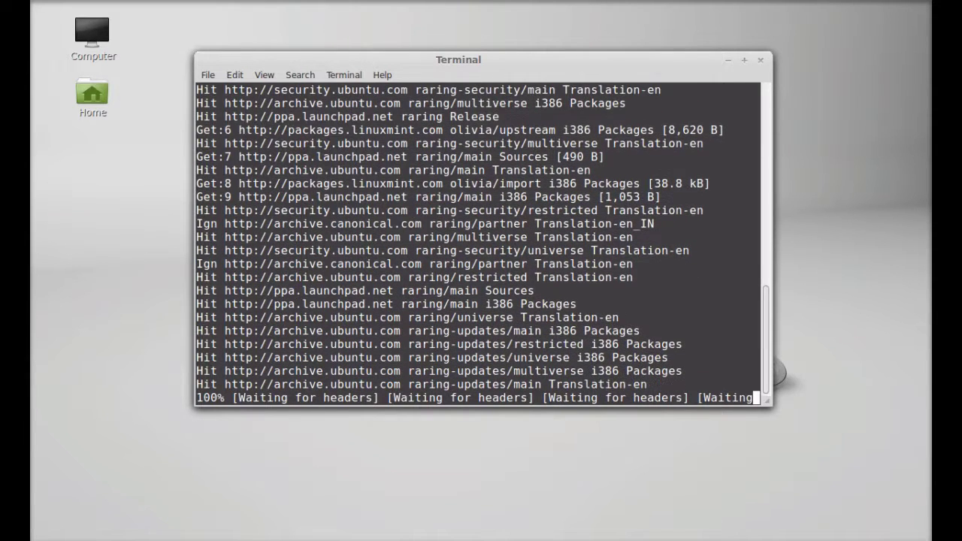
{"action": "left_click", "coordinate": [739, 504]}
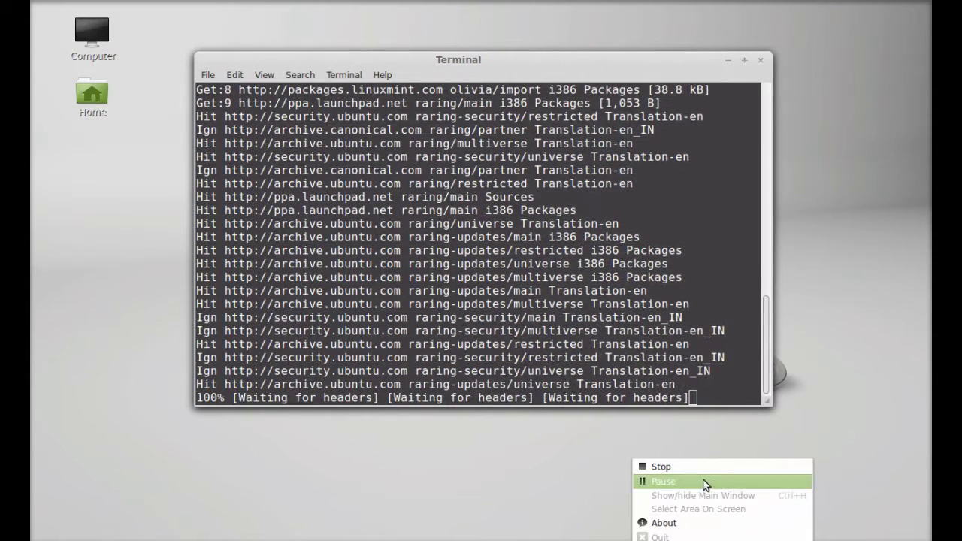
{"action": "left_click", "coordinate": [661, 481]}
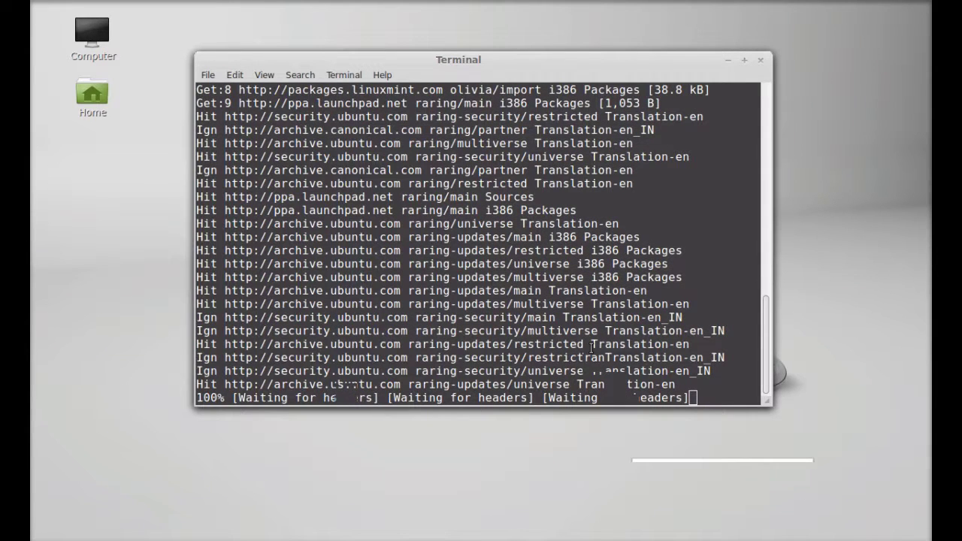
Step: Install the Variety wallpaper changer with sudo apt-get install variety, answering y to continue
{"action": "type", "text": "sudo apt-"}
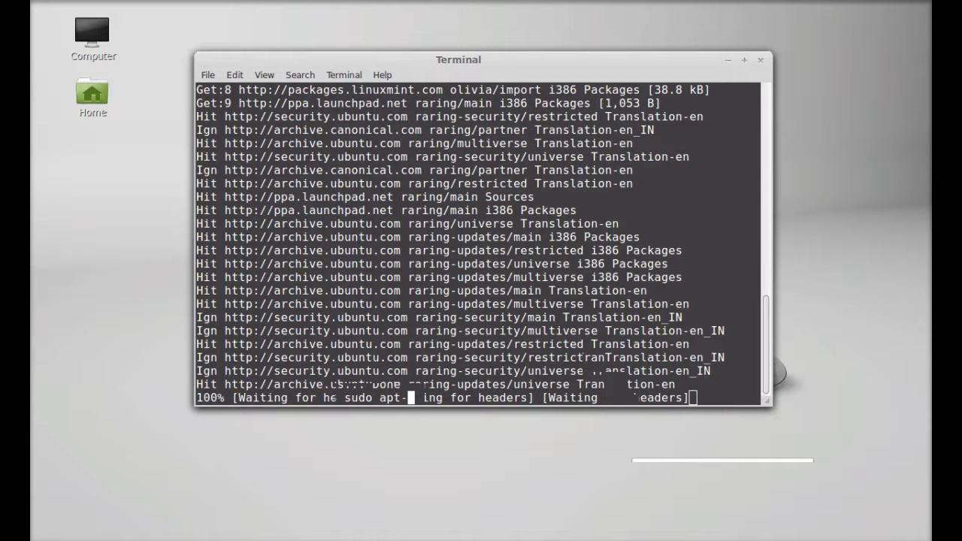
{"action": "type", "text": "get install vari"}
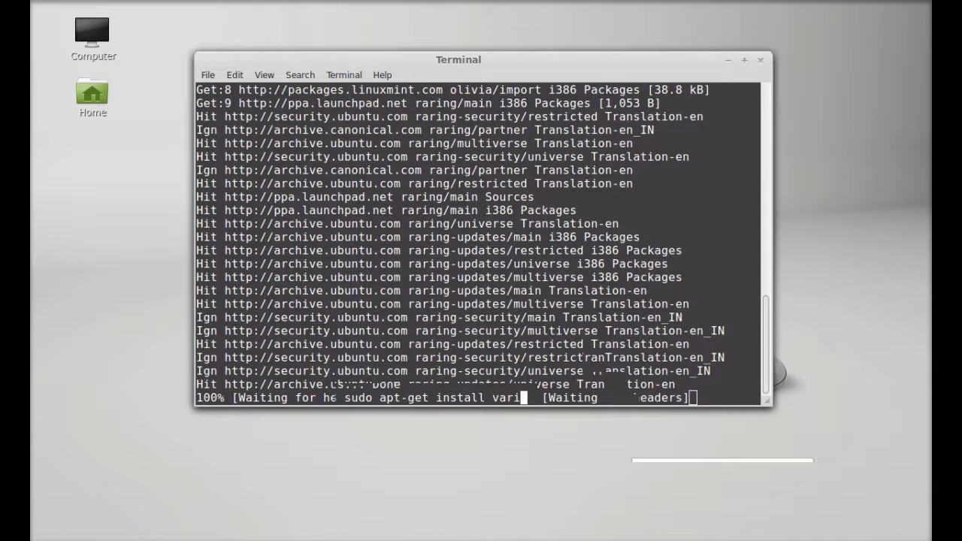
{"action": "type", "text": "ety"}
{"action": "key", "text": "Return"}
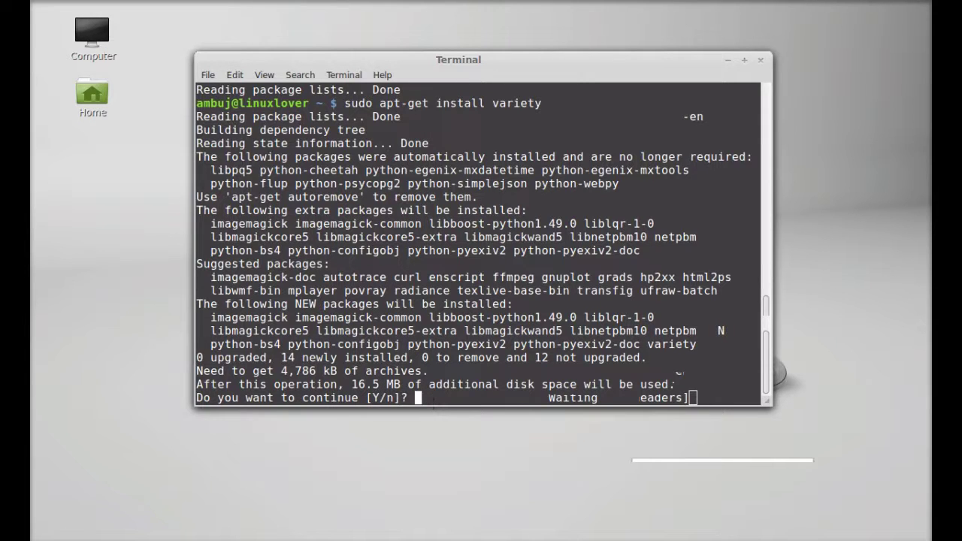
{"action": "type", "text": "y"}
{"action": "key", "text": "Return"}
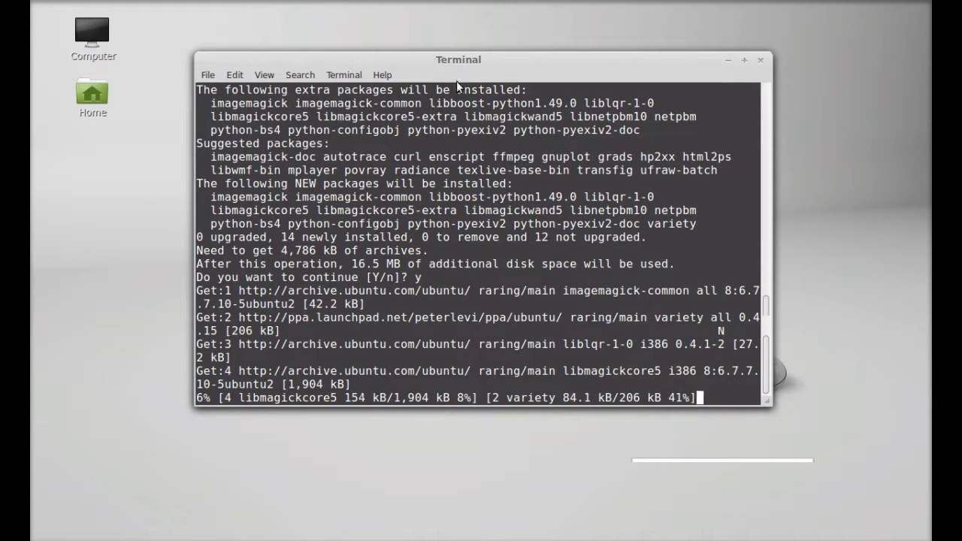
{"action": "left_click_drag", "start_coordinate": [468, 63], "coordinate": [484, 68]}
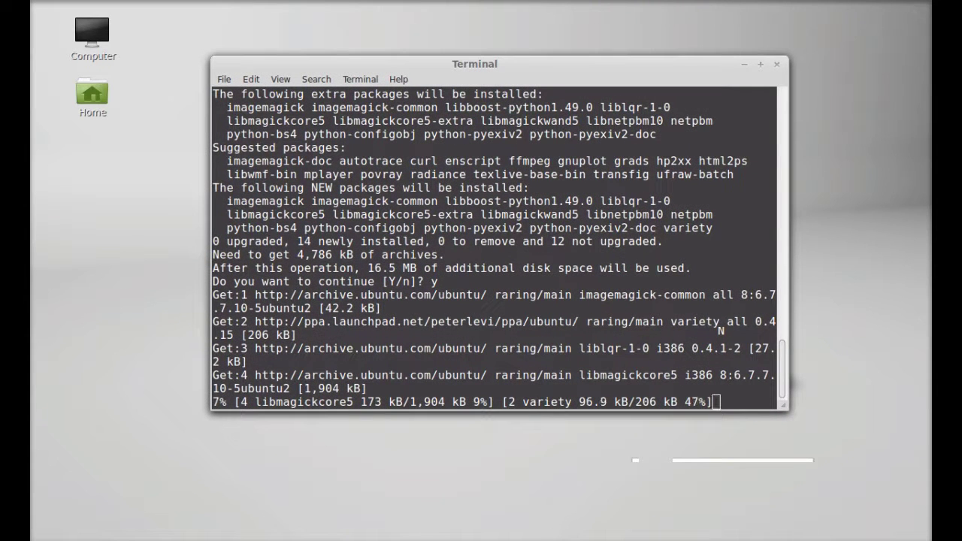
{"action": "left_click", "coordinate": [805, 538]}
{"action": "left_click", "coordinate": [664, 481]}
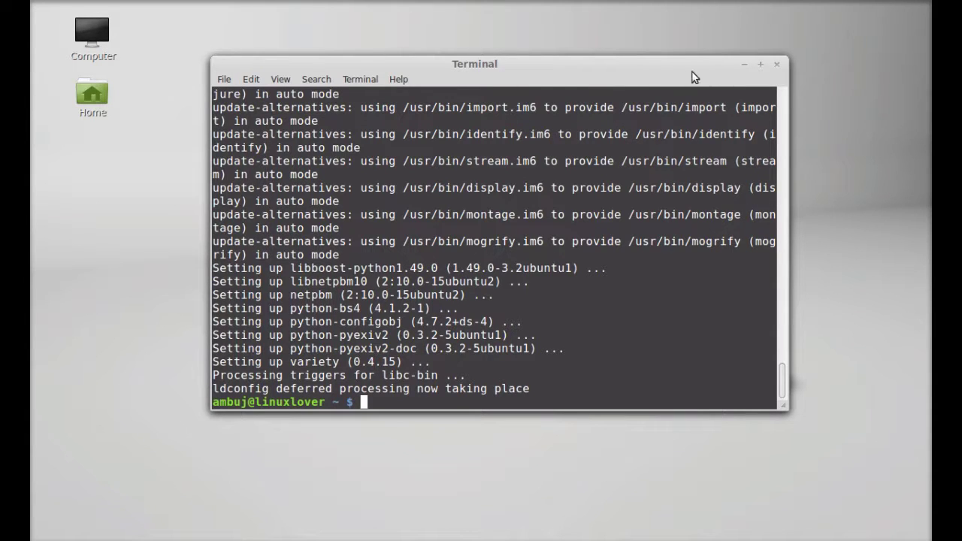
Step: Close the terminal, then find and launch Variety, continuing past its welcome screen to the preferences
{"action": "left_click", "coordinate": [777, 66]}
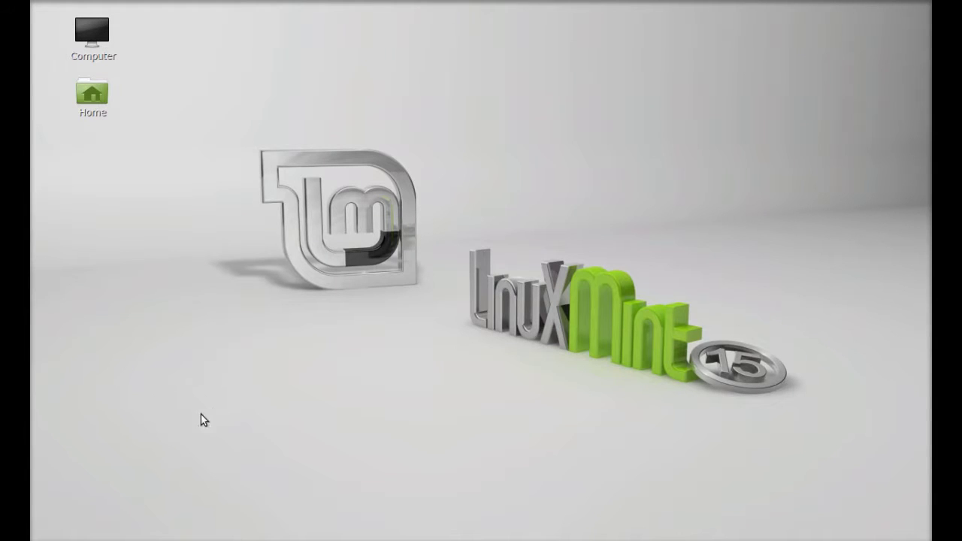
{"action": "left_click", "coordinate": [45, 538]}
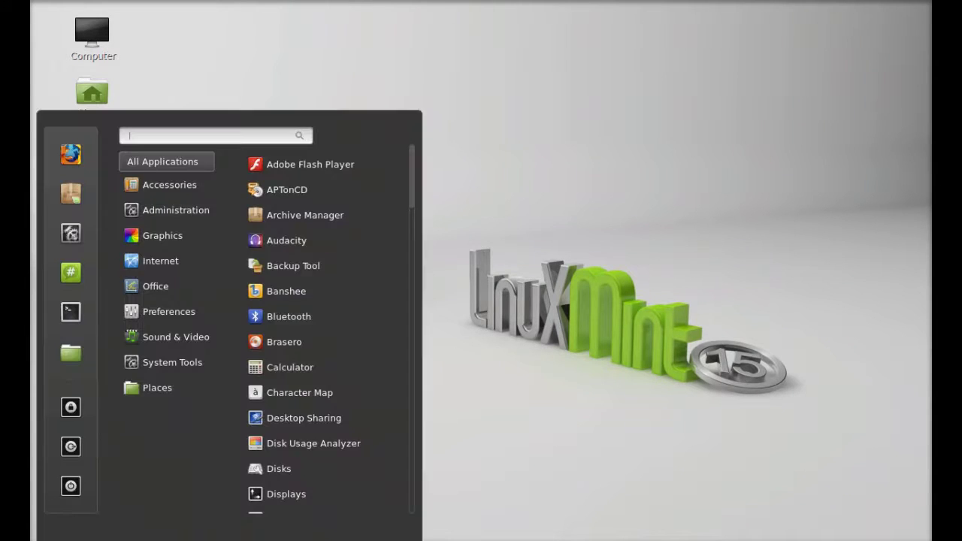
{"action": "type", "text": "v"}
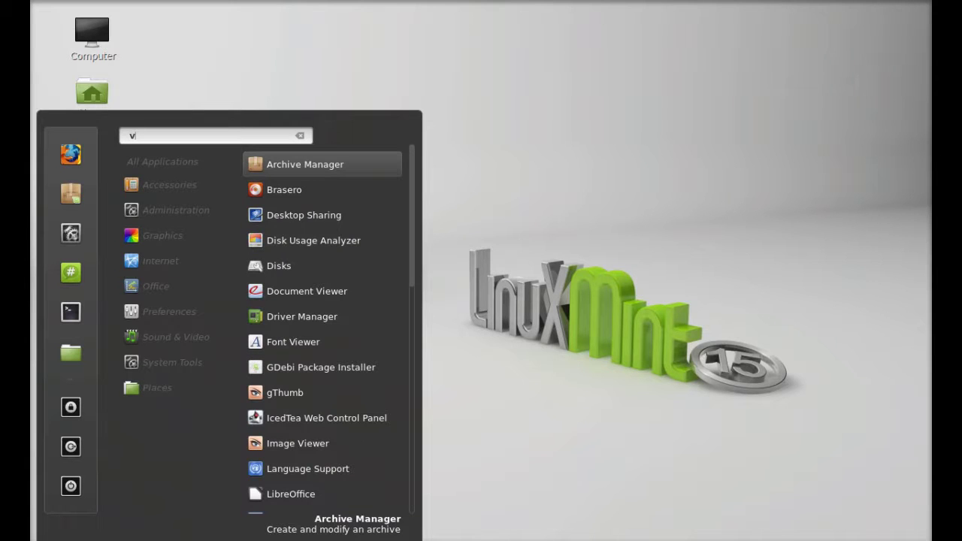
{"action": "type", "text": "ar"}
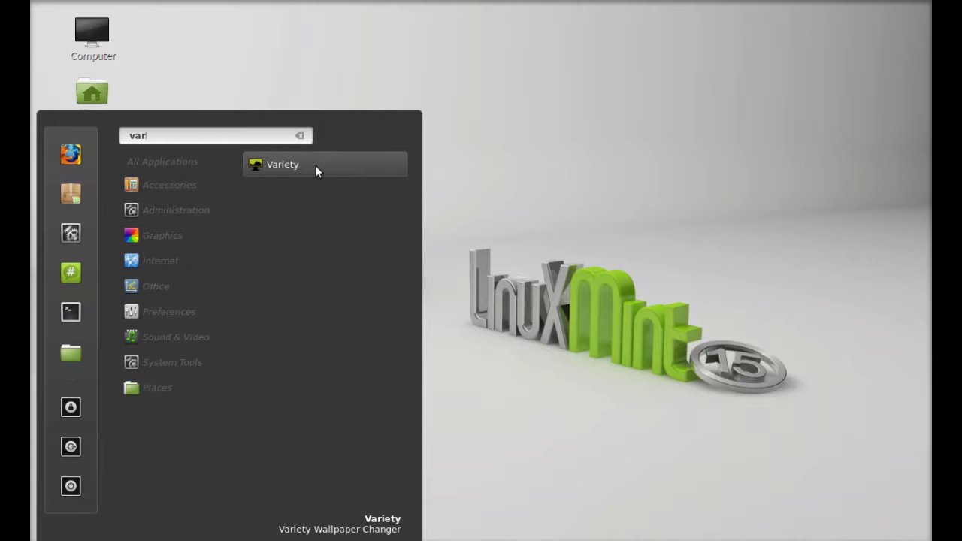
{"action": "left_click", "coordinate": [336, 168]}
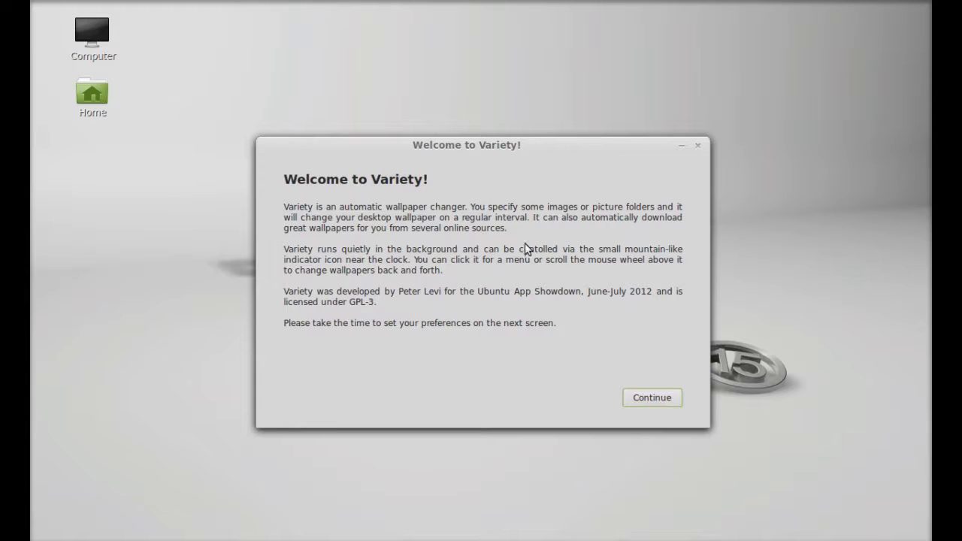
{"action": "left_click", "coordinate": [650, 401]}
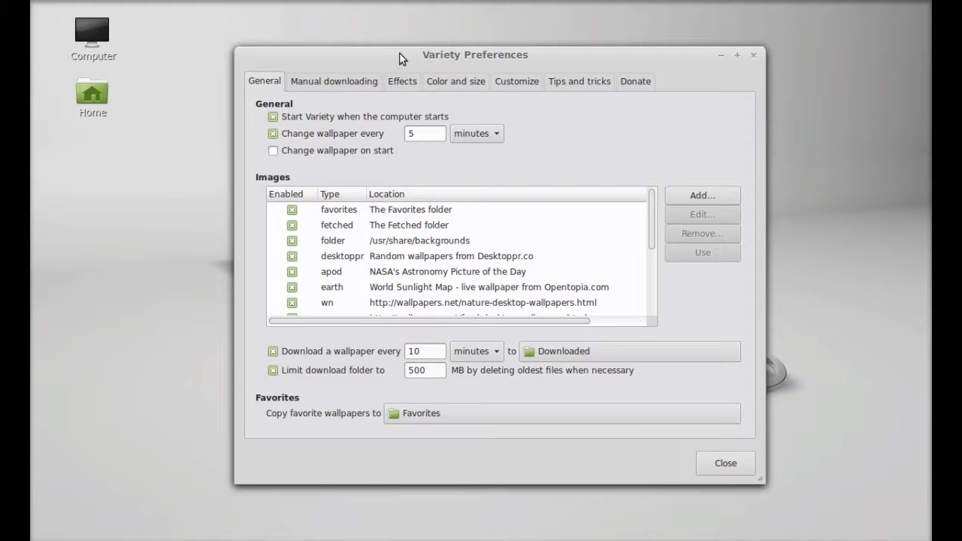
{"action": "left_click_drag", "start_coordinate": [399, 52], "coordinate": [402, 47]}
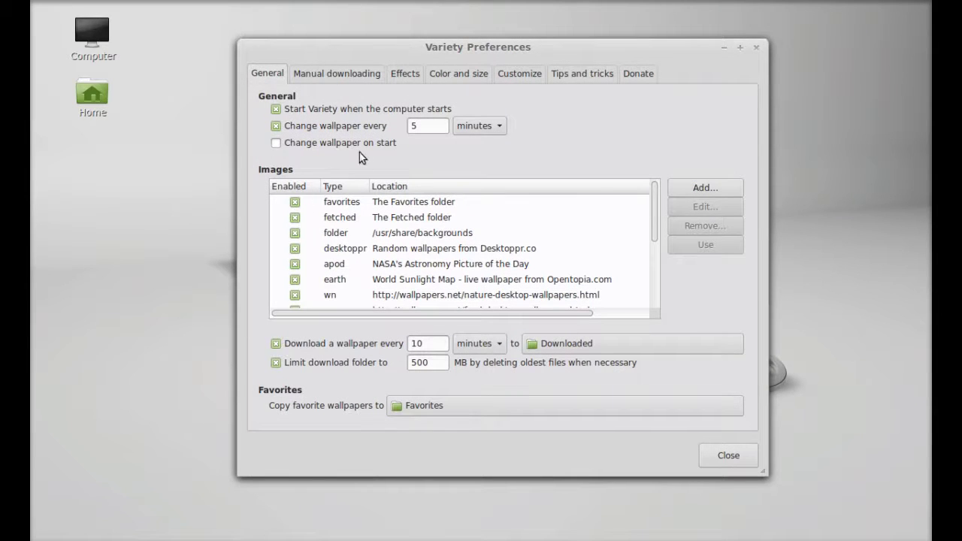
Step: Enable changing the wallpaper on start and set the wallpaper change interval to 4 minutes
{"action": "left_click", "coordinate": [276, 145]}
{"action": "left_click", "coordinate": [276, 127]}
{"action": "left_click", "coordinate": [279, 126]}
{"action": "left_click", "coordinate": [482, 127]}
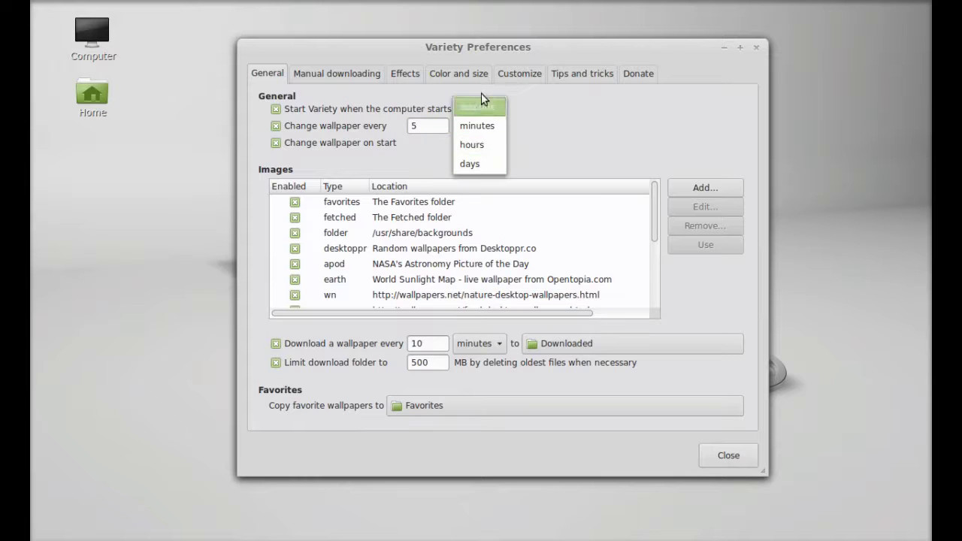
{"action": "left_click", "coordinate": [445, 127]}
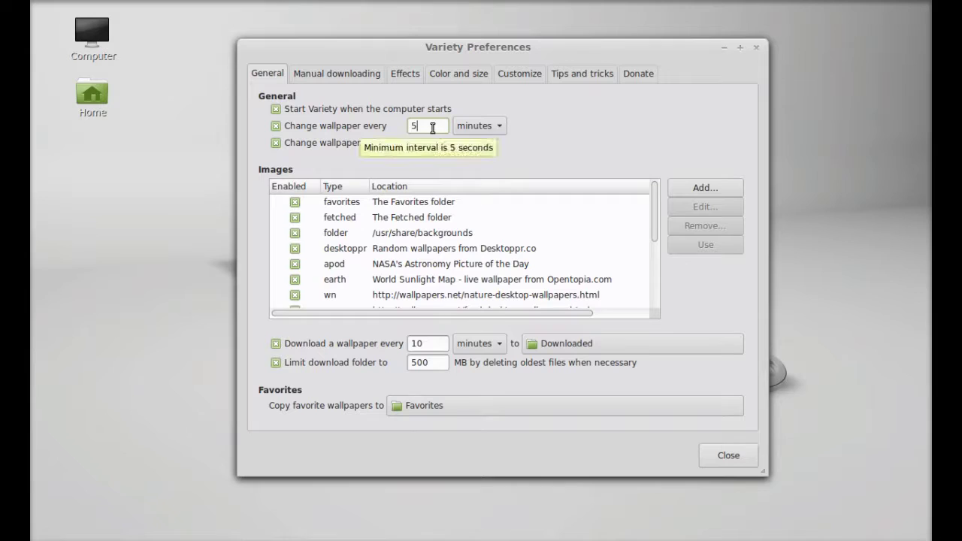
{"action": "key", "text": "BackSpace"}
{"action": "type", "text": "4"}
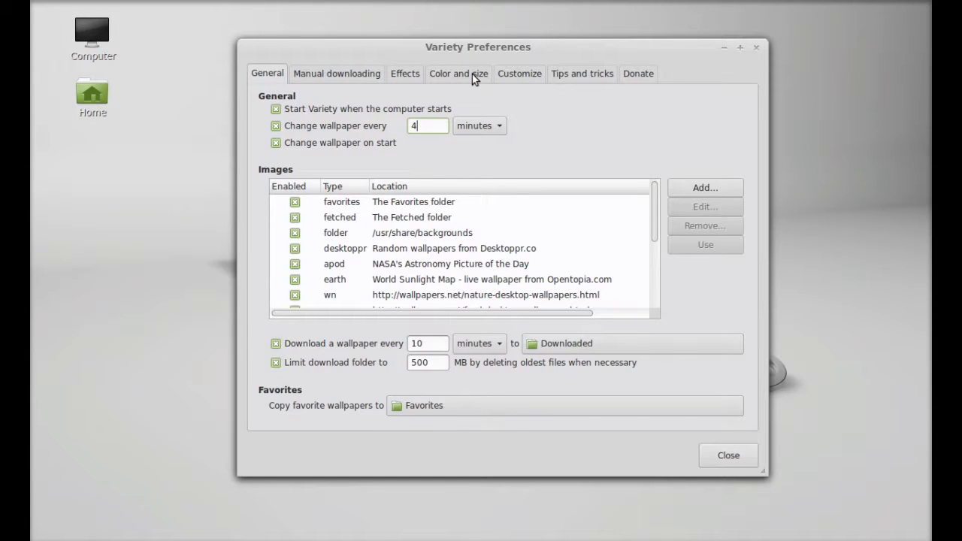
Step: Examine the types and locations of the enabled wallpaper sources in the images list
{"action": "scroll", "coordinate": [338, 248], "scroll_direction": "down", "scroll_amount": 1}
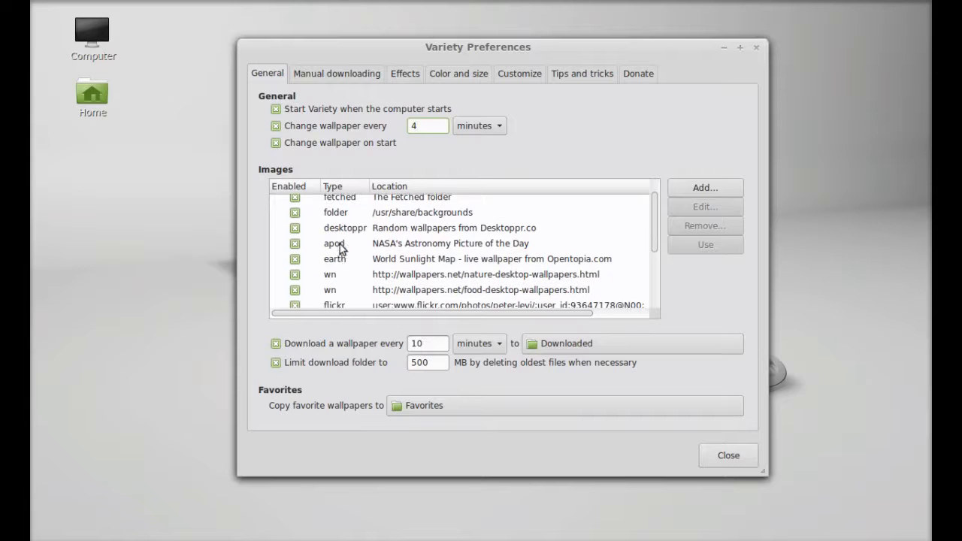
{"action": "scroll", "coordinate": [576, 244], "scroll_direction": "down", "scroll_amount": 2}
{"action": "scroll", "coordinate": [581, 222], "scroll_direction": "up", "scroll_amount": 3}
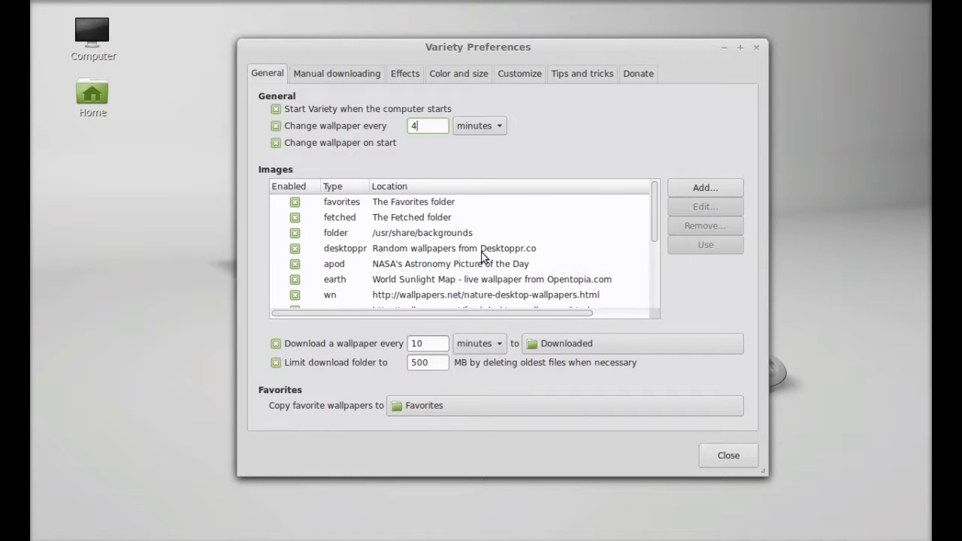
{"action": "scroll", "coordinate": [353, 239], "scroll_direction": "down", "scroll_amount": 3}
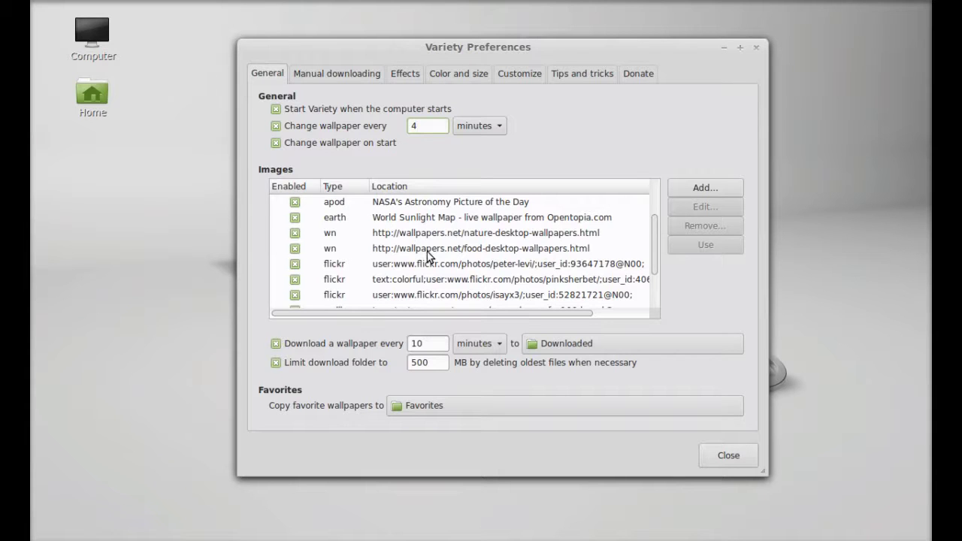
{"action": "scroll", "coordinate": [429, 253], "scroll_direction": "down", "scroll_amount": 3}
{"action": "scroll", "coordinate": [428, 226], "scroll_direction": "down", "scroll_amount": 1}
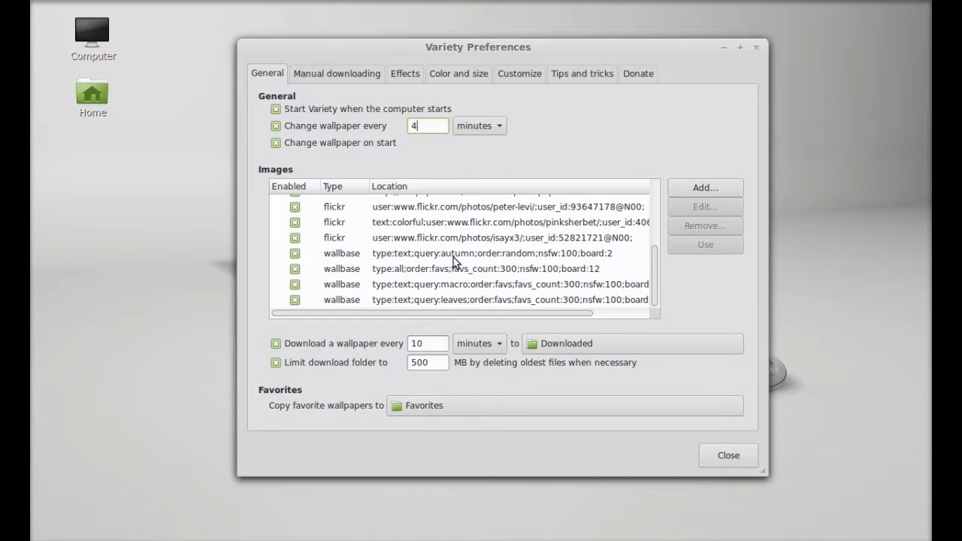
{"action": "scroll", "coordinate": [507, 248], "scroll_direction": "up", "scroll_amount": 3}
{"action": "scroll", "coordinate": [506, 277], "scroll_direction": "up", "scroll_amount": 5}
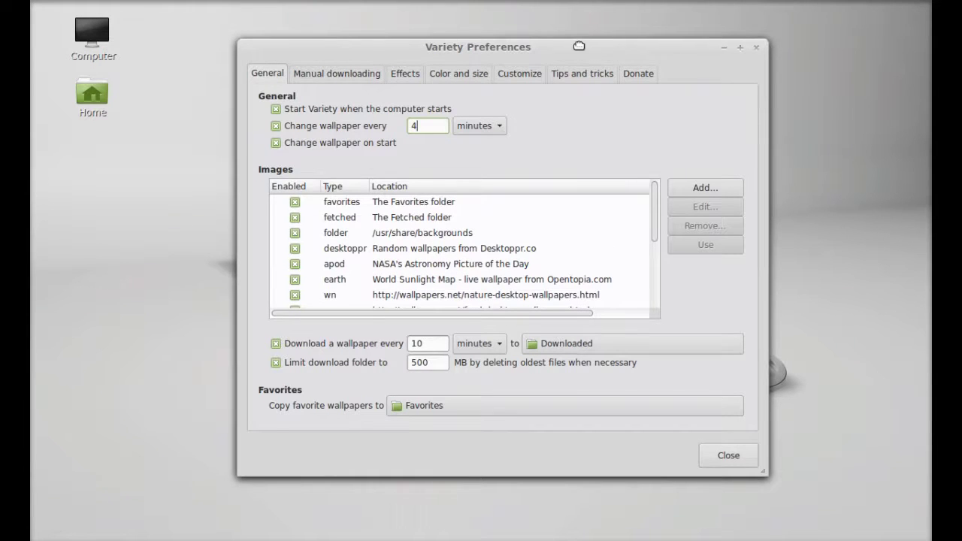
Step: Set the download folder size limit to 200 MB
{"action": "left_click_drag", "start_coordinate": [579, 45], "coordinate": [563, 40]}
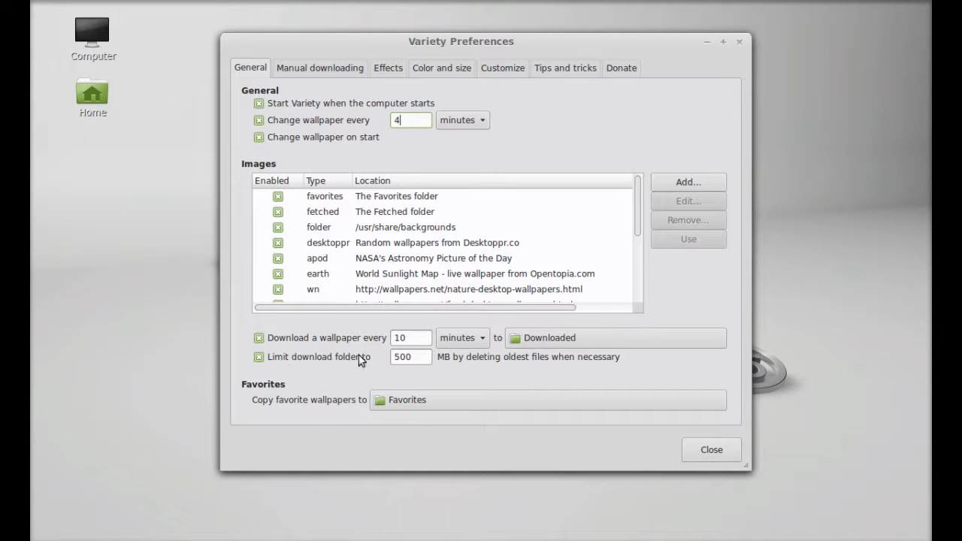
{"action": "left_click", "coordinate": [412, 359]}
{"action": "key", "text": "Delete"}
{"action": "type", "text": "3"}
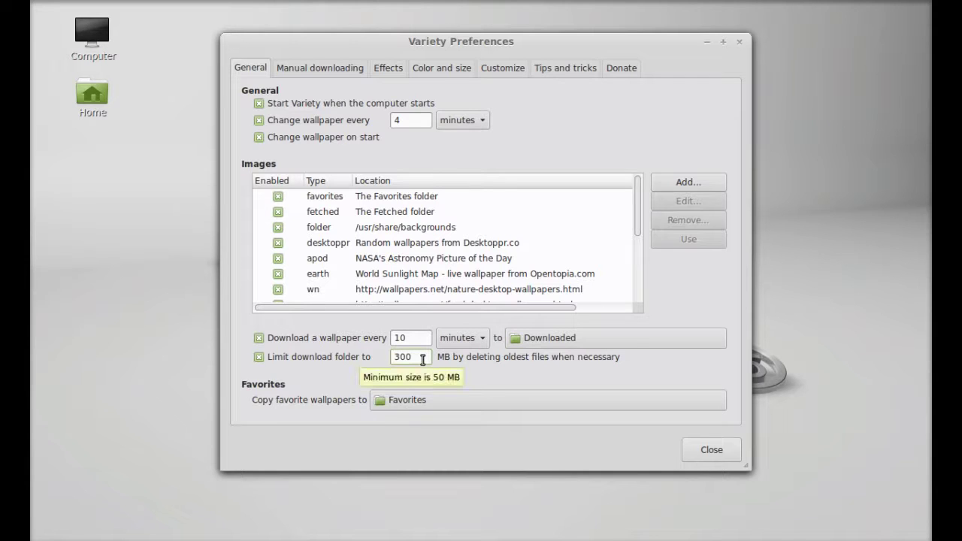
{"action": "key", "text": "BackSpace"}
{"action": "type", "text": "2"}
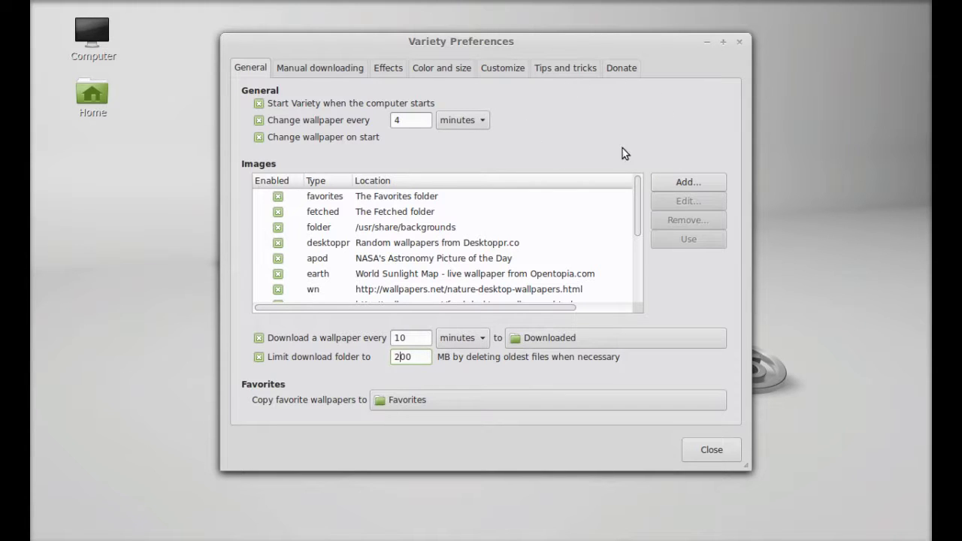
Step: Add the Pictures folder to the image sources and browse its thumbnails
{"action": "left_click", "coordinate": [685, 183]}
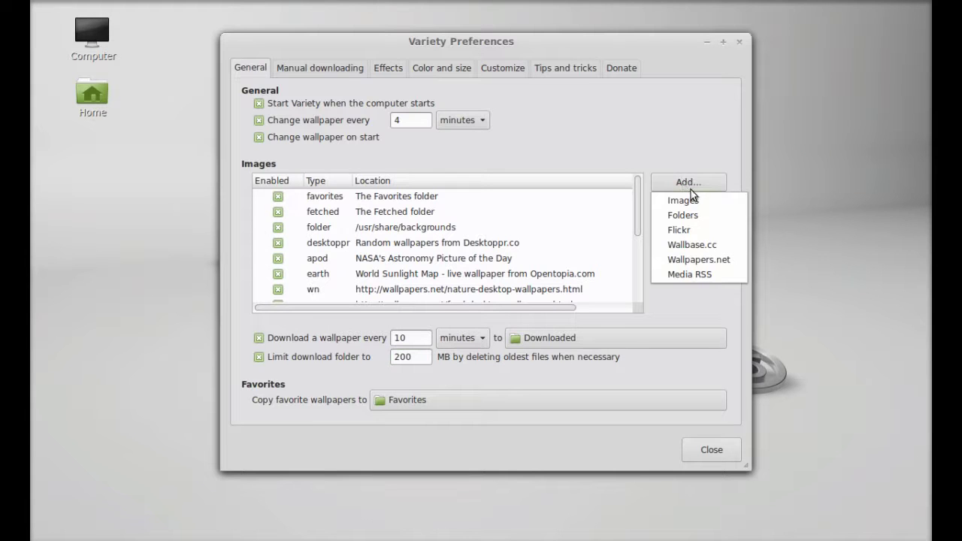
{"action": "left_click", "coordinate": [685, 216]}
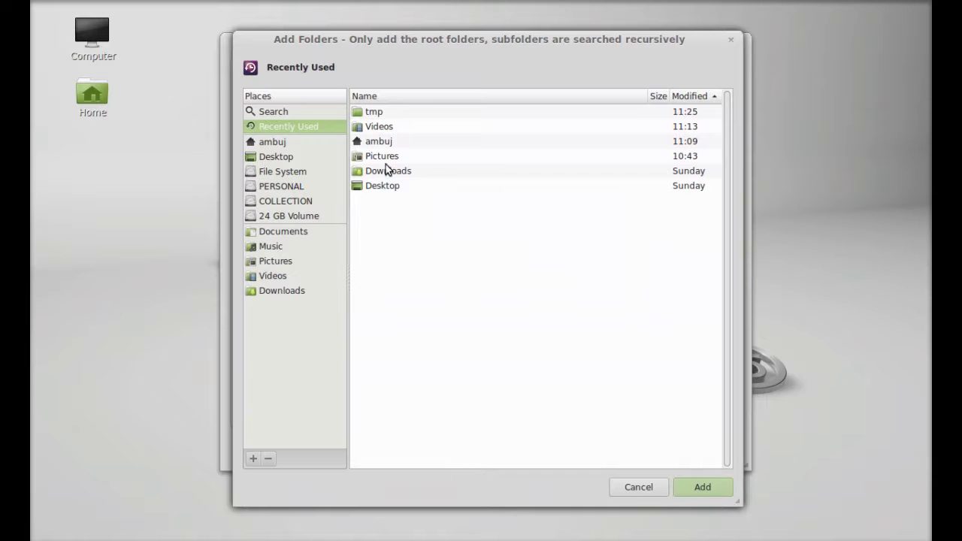
{"action": "left_click", "coordinate": [385, 155]}
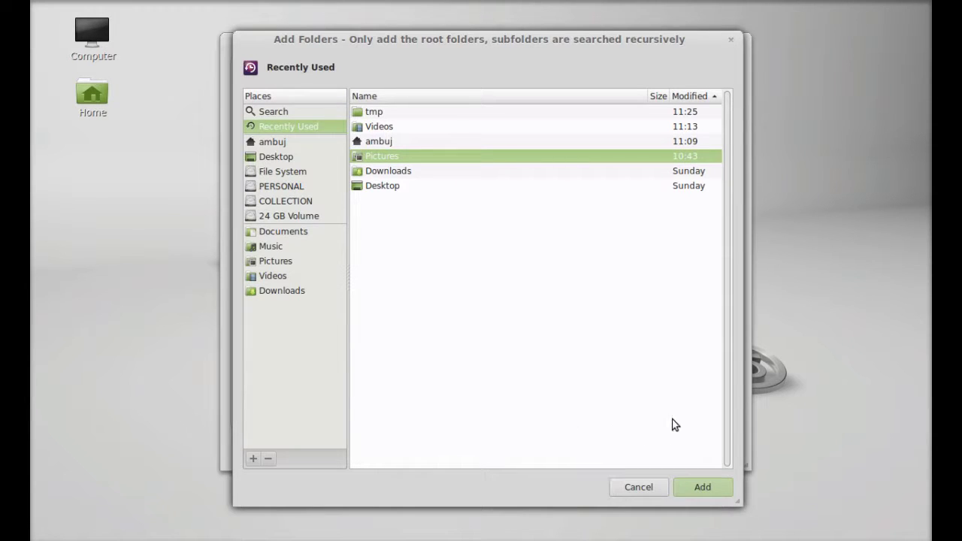
{"action": "left_click", "coordinate": [702, 487]}
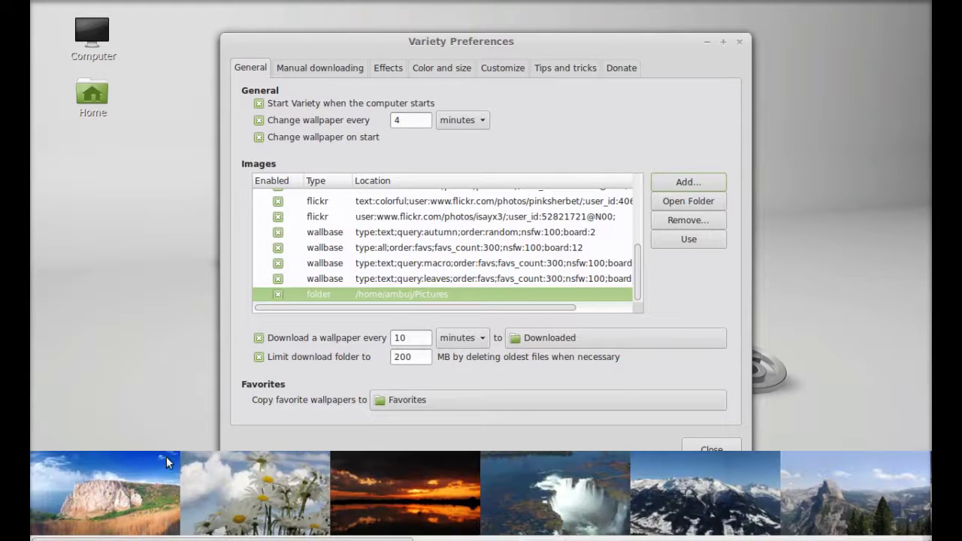
{"action": "scroll", "coordinate": [677, 496], "scroll_direction": "down", "scroll_amount": 2}
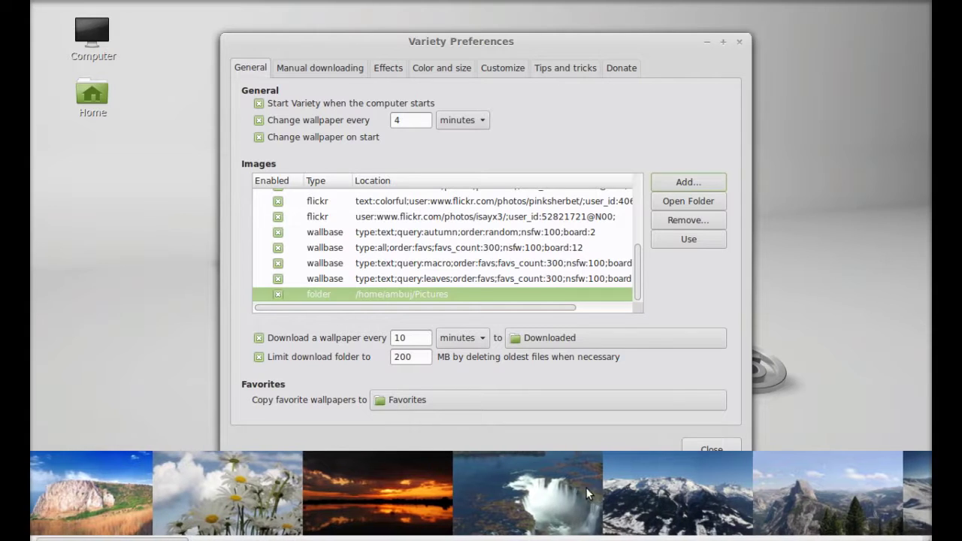
Step: Make the newly added Pictures folder the only enabled image source
{"action": "left_click", "coordinate": [277, 201]}
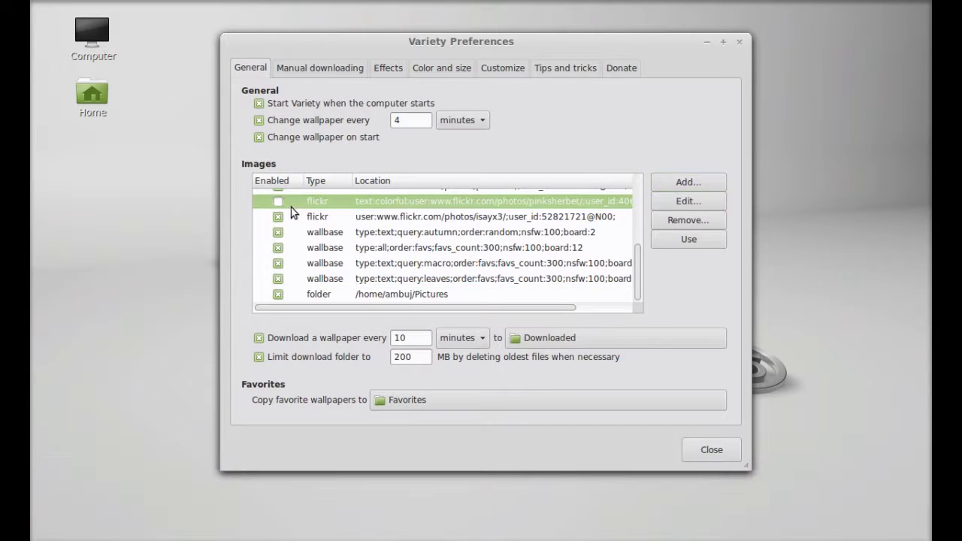
{"action": "left_click", "coordinate": [279, 203]}
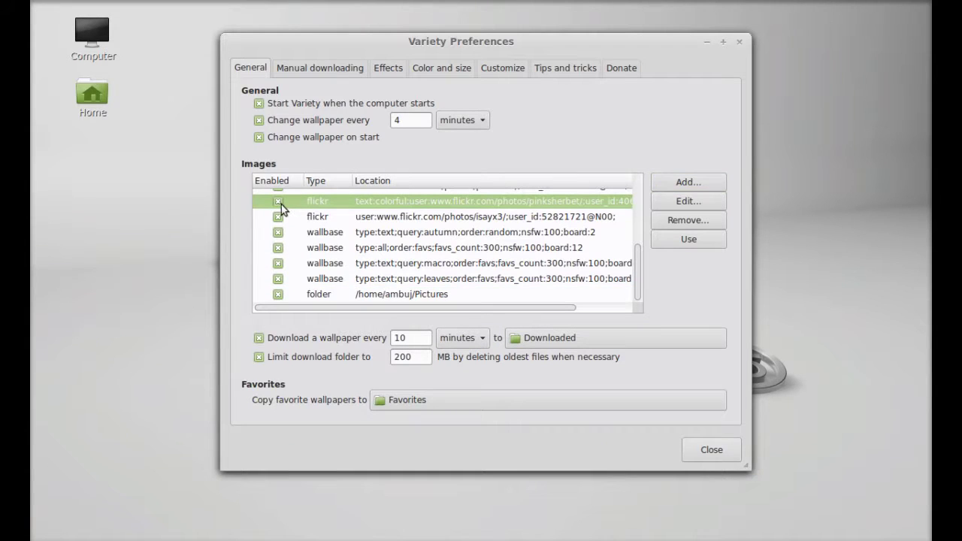
{"action": "left_click", "coordinate": [329, 290]}
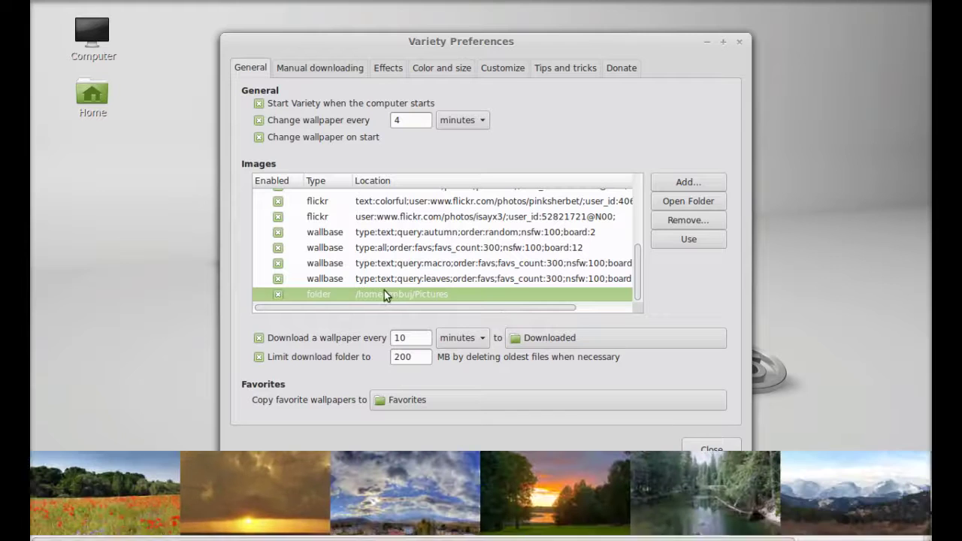
{"action": "left_click", "coordinate": [689, 241]}
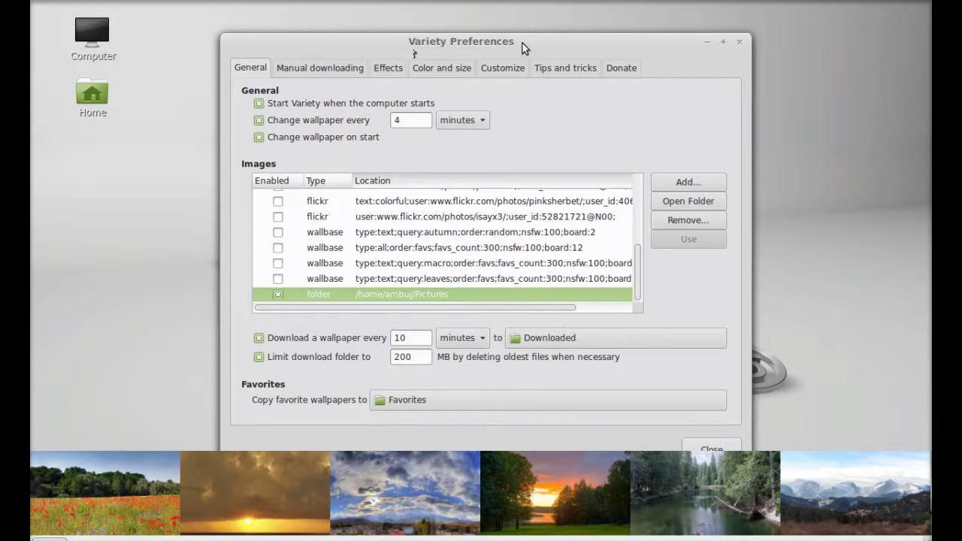
Step: Try the poppy field image and the cloudy sunset image from the Pictures thumbnails as the desktop wallpaper
{"action": "left_click_drag", "start_coordinate": [529, 32], "coordinate": [515, 14]}
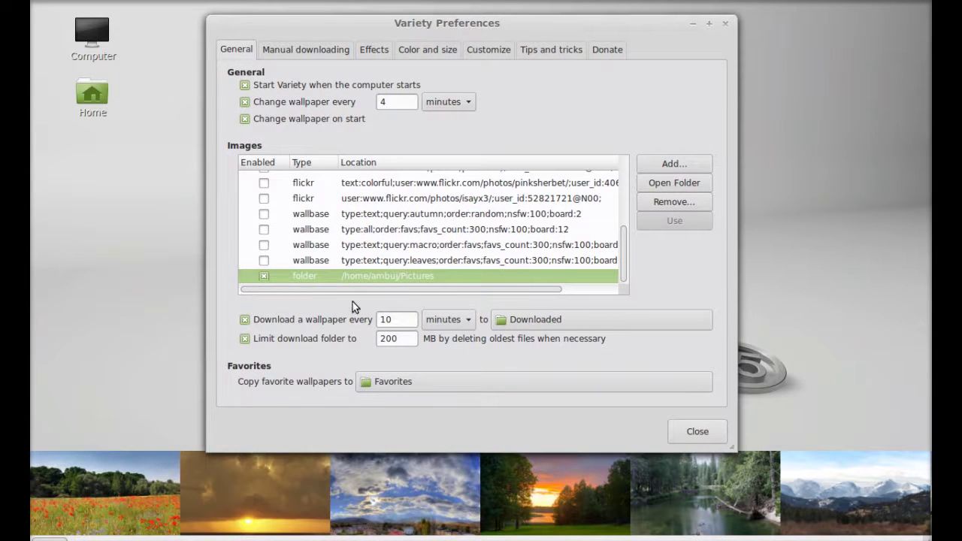
{"action": "left_click", "coordinate": [128, 476]}
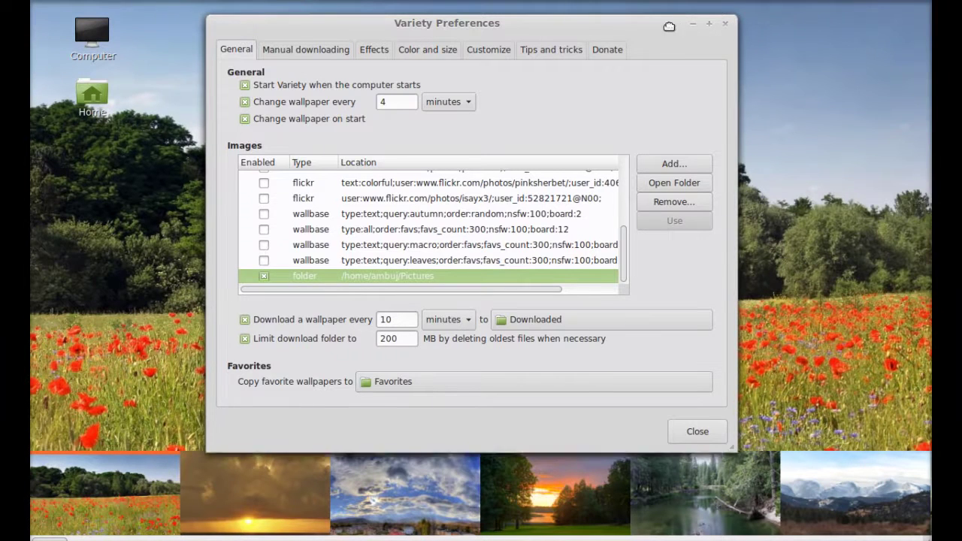
{"action": "left_click_drag", "start_coordinate": [665, 22], "coordinate": [641, 16]}
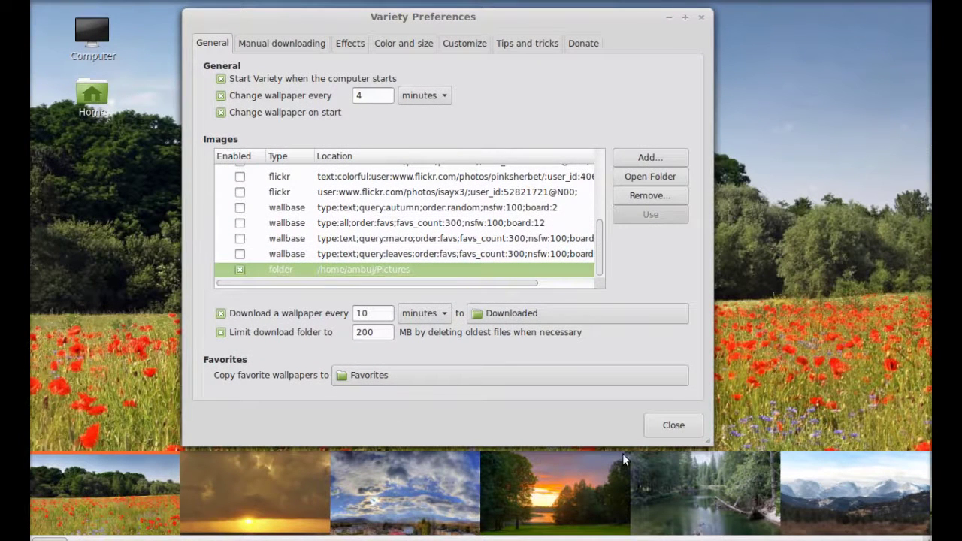
{"action": "scroll", "coordinate": [302, 188], "scroll_direction": "up", "scroll_amount": 3}
{"action": "scroll", "coordinate": [303, 188], "scroll_direction": "down", "scroll_amount": 3}
{"action": "left_click", "coordinate": [283, 490]}
Step: Enable the favorites, fetched, /usr/share/backgrounds, desktoppr, apod and earth image sources
{"action": "scroll", "coordinate": [255, 225], "scroll_direction": "up", "scroll_amount": 2}
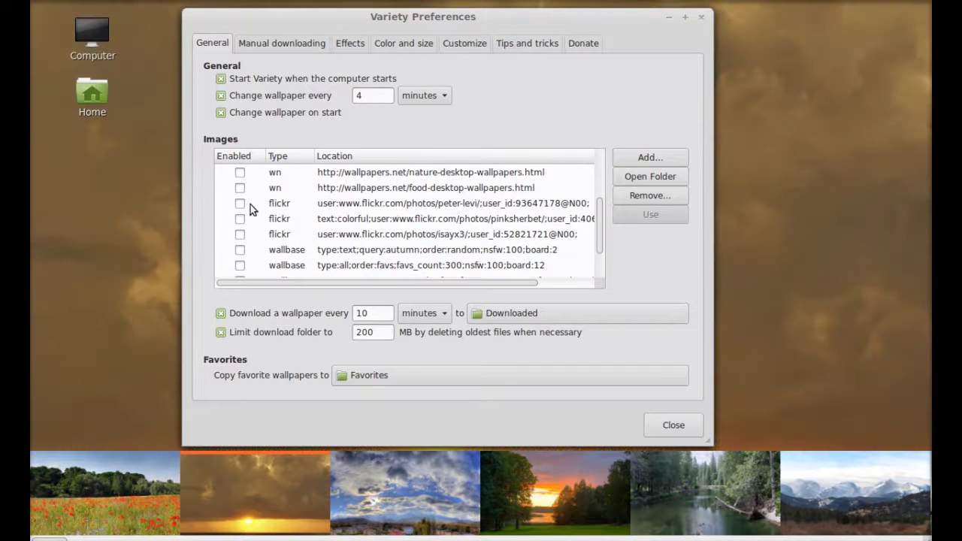
{"action": "scroll", "coordinate": [242, 190], "scroll_direction": "up", "scroll_amount": 4}
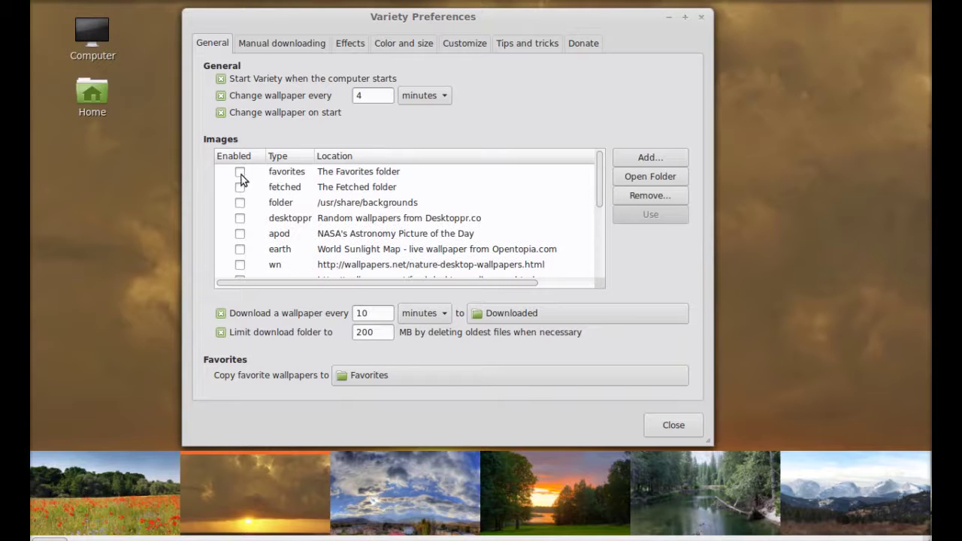
{"action": "left_click", "coordinate": [239, 173]}
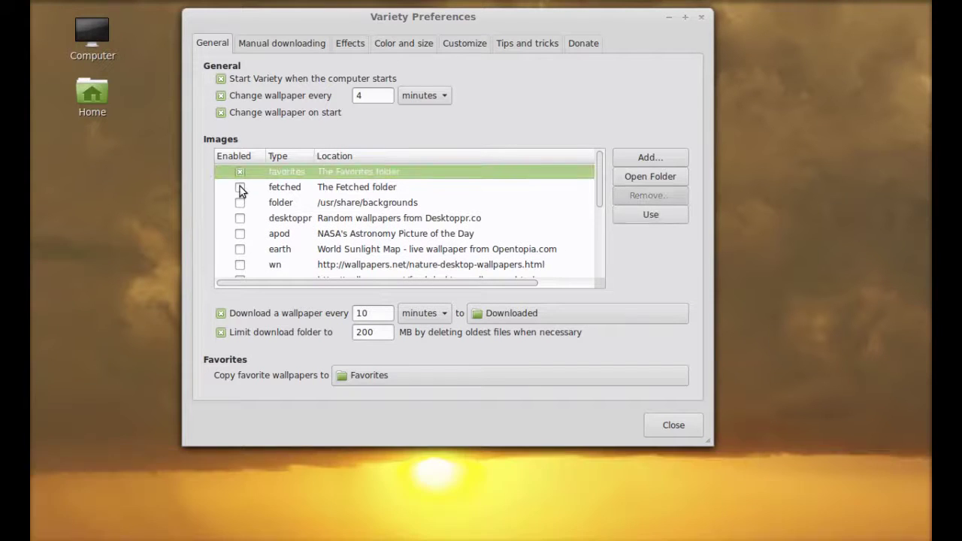
{"action": "left_click", "coordinate": [240, 187]}
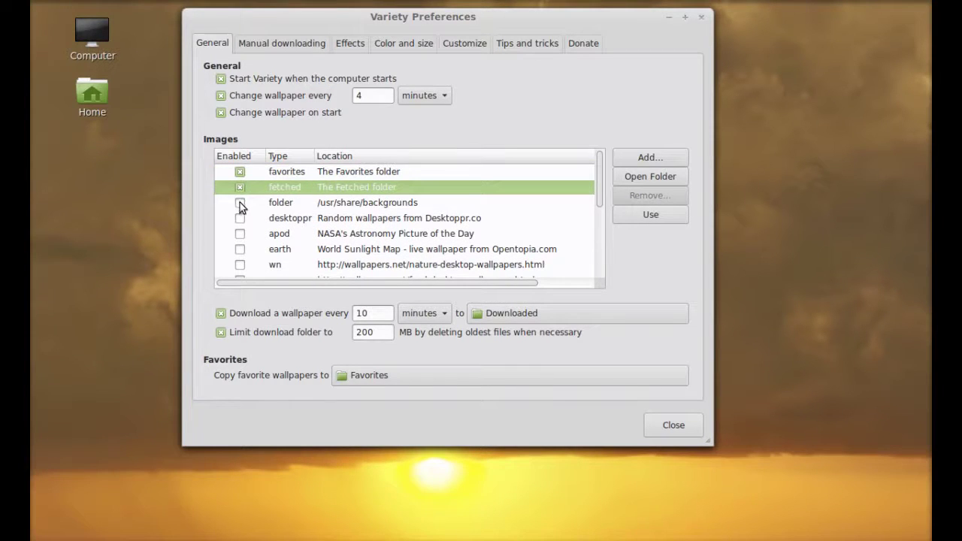
{"action": "left_click", "coordinate": [239, 203]}
{"action": "left_click", "coordinate": [239, 218]}
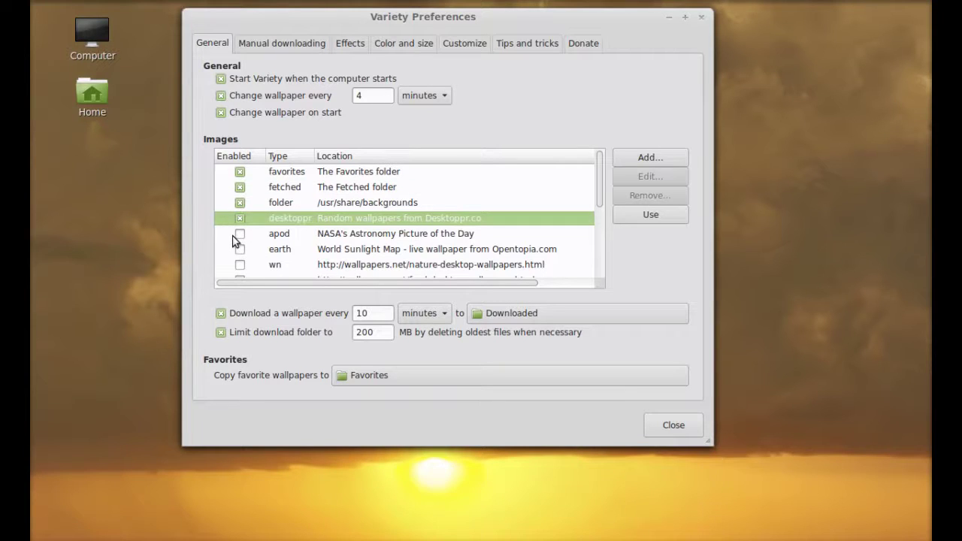
{"action": "left_click", "coordinate": [240, 218]}
{"action": "left_click", "coordinate": [240, 218]}
{"action": "left_click", "coordinate": [240, 218]}
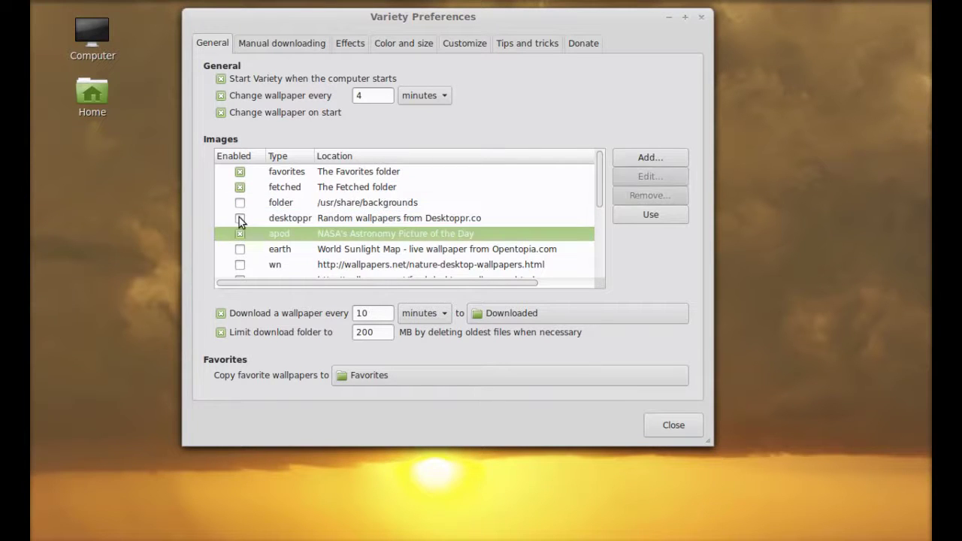
{"action": "left_click", "coordinate": [240, 219]}
{"action": "left_click", "coordinate": [240, 219]}
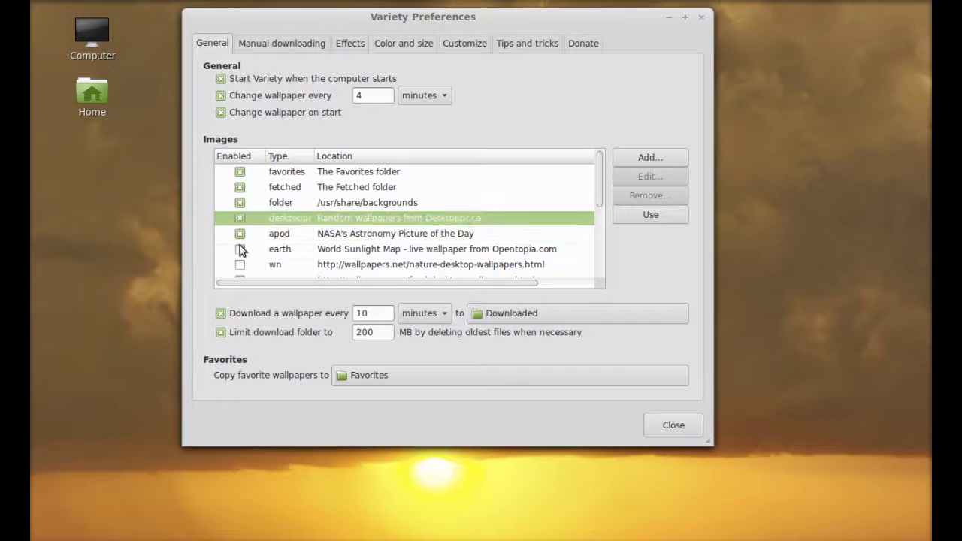
{"action": "left_click", "coordinate": [240, 249]}
Step: Use only the wallpapers.net nature source and set its wheat field image as the wallpaper, closing the preferences
{"action": "left_click", "coordinate": [240, 265]}
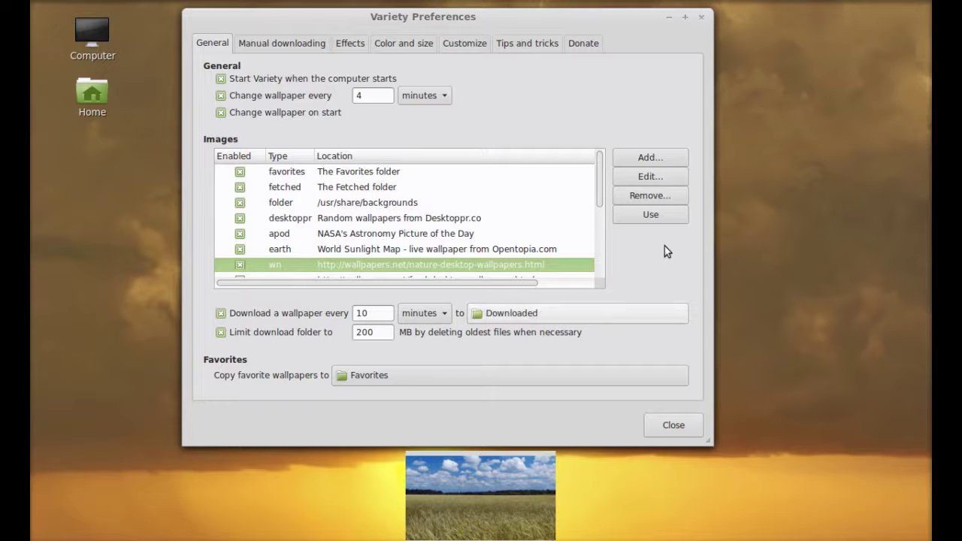
{"action": "left_click", "coordinate": [636, 218]}
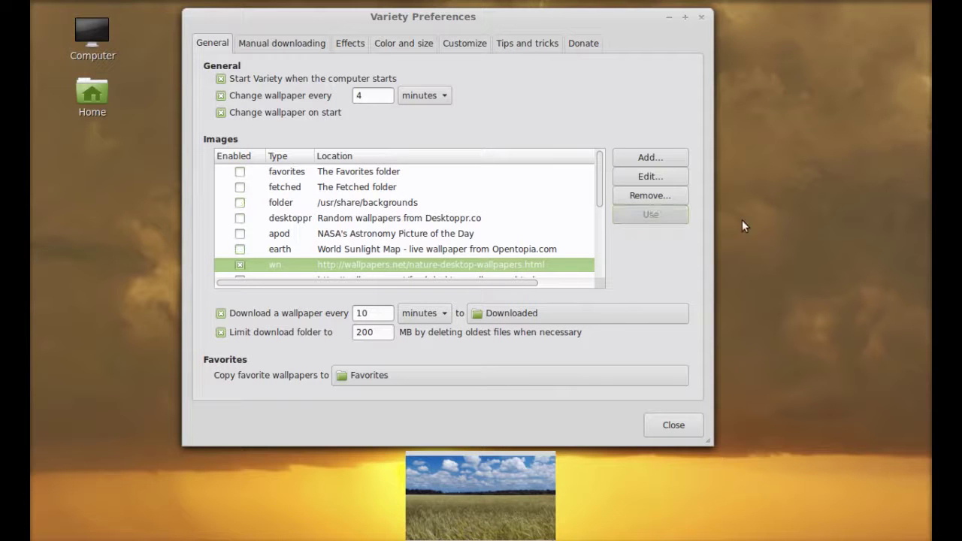
{"action": "left_click", "coordinate": [469, 494]}
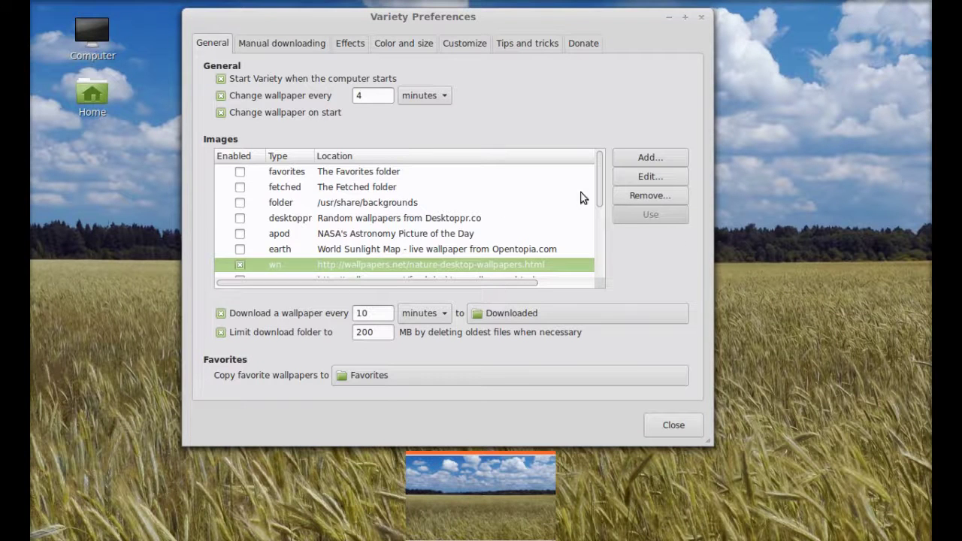
{"action": "scroll", "coordinate": [580, 198], "scroll_direction": "down", "scroll_amount": 2}
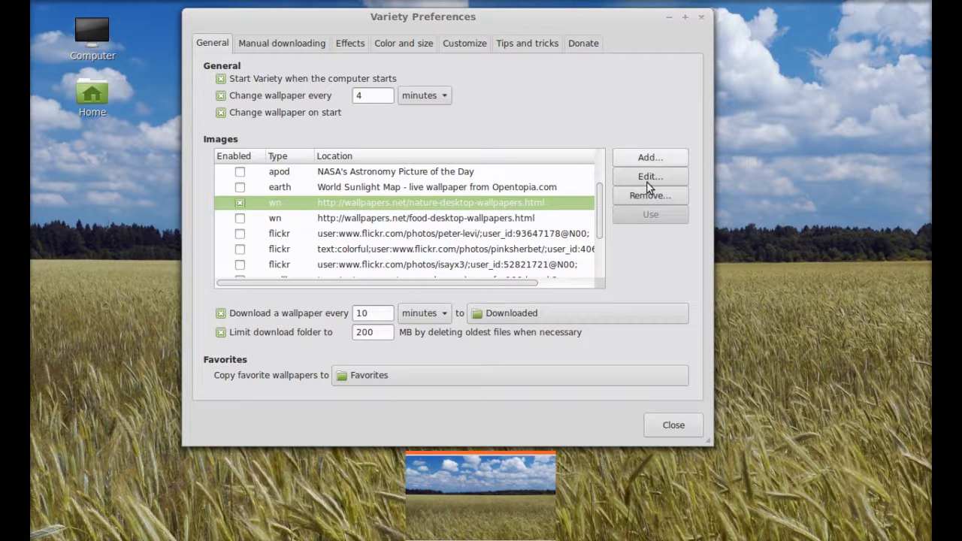
{"action": "left_click", "coordinate": [675, 426]}
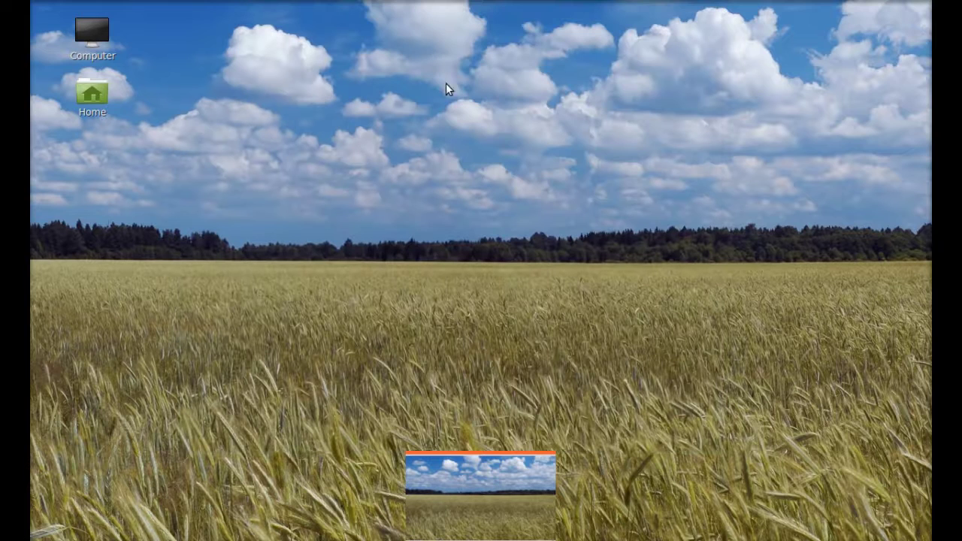